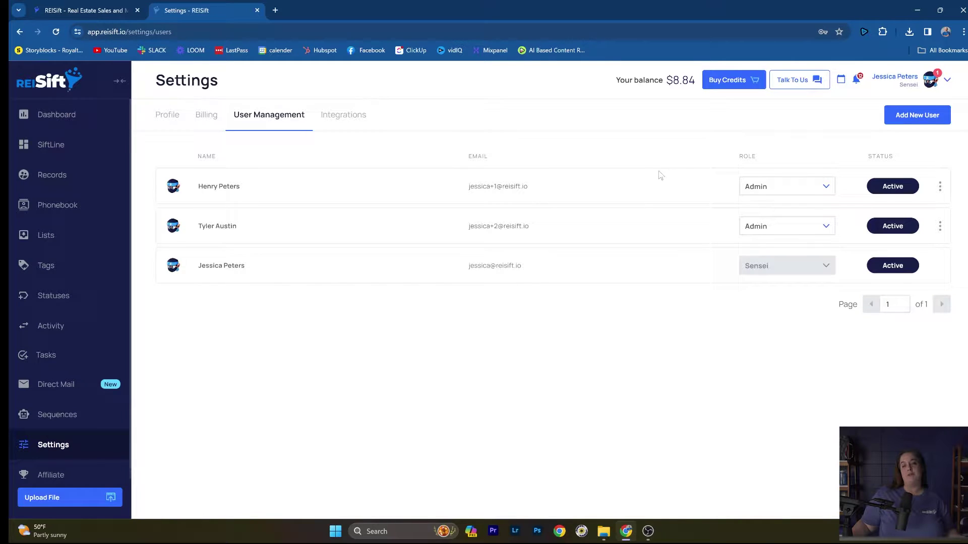
Start adding a new user and review the roles offered in the Role dropdown.
{"action": "left_click", "coordinate": [910, 117]}
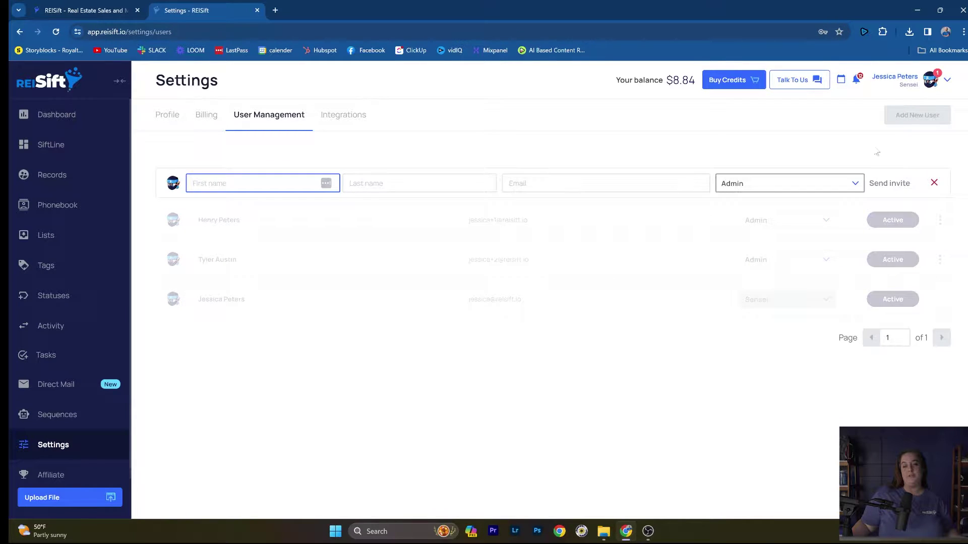
{"action": "left_click", "coordinate": [733, 186]}
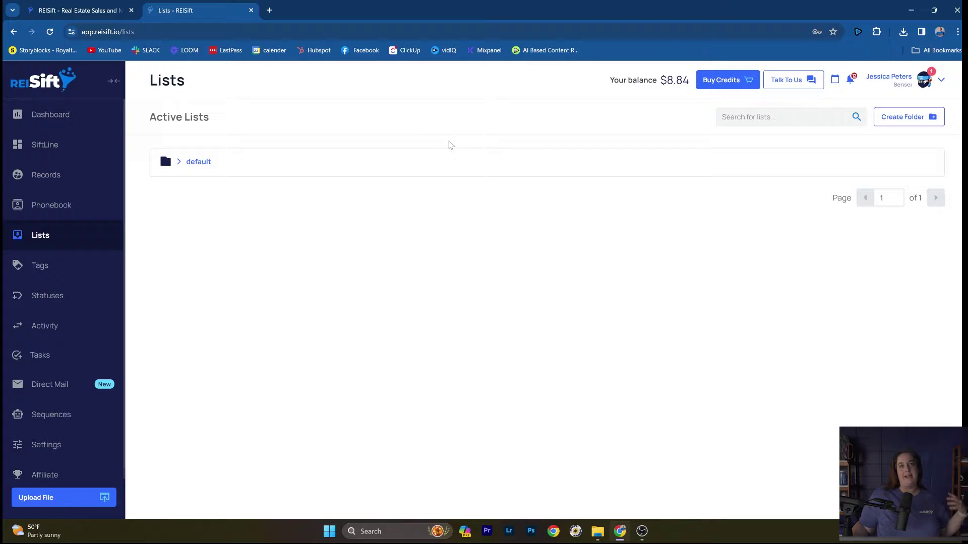
Open the default folder to show its seven lists, including Single Family (7177) and Tax Del (3000).
{"action": "left_click", "coordinate": [192, 162]}
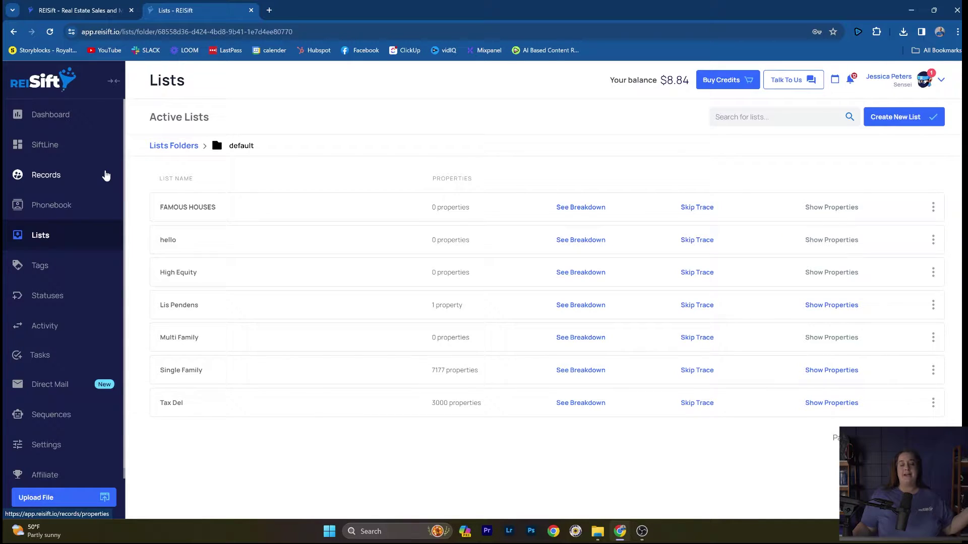
Open the first property's details from Property Records, skim it, then return to the records list.
{"action": "left_click", "coordinate": [109, 172]}
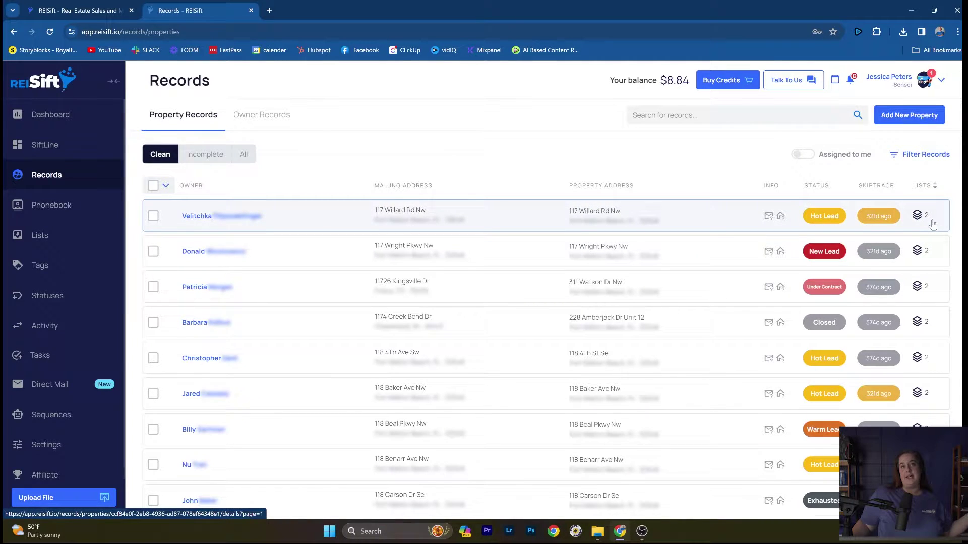
{"action": "left_click", "coordinate": [598, 222]}
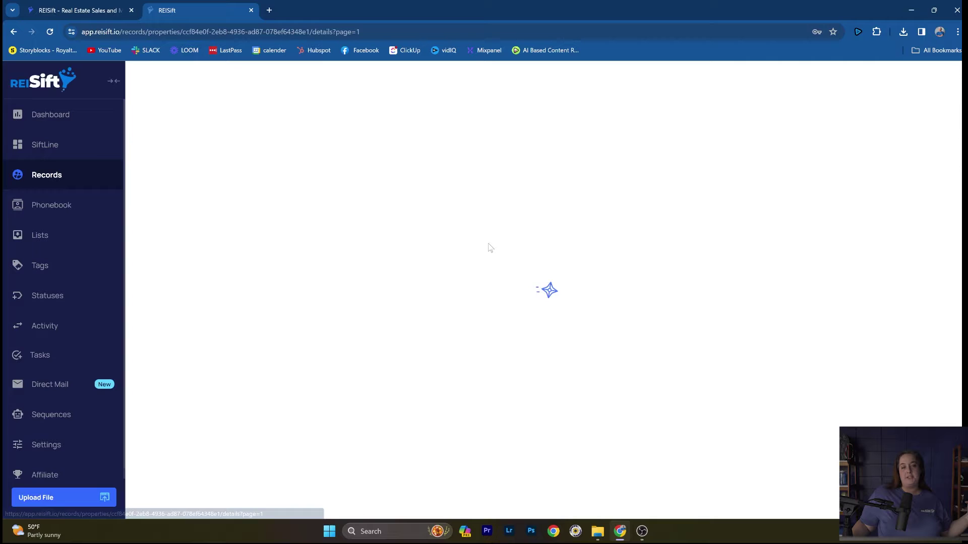
{"action": "scroll", "coordinate": [397, 255], "scroll_direction": "down", "scroll_amount": 5}
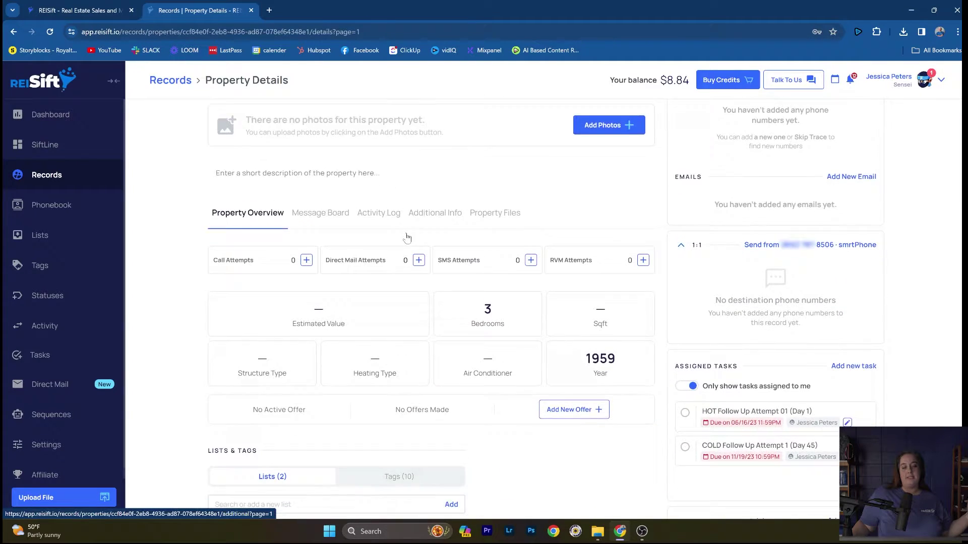
{"action": "scroll", "coordinate": [407, 237], "scroll_direction": "down", "scroll_amount": 3}
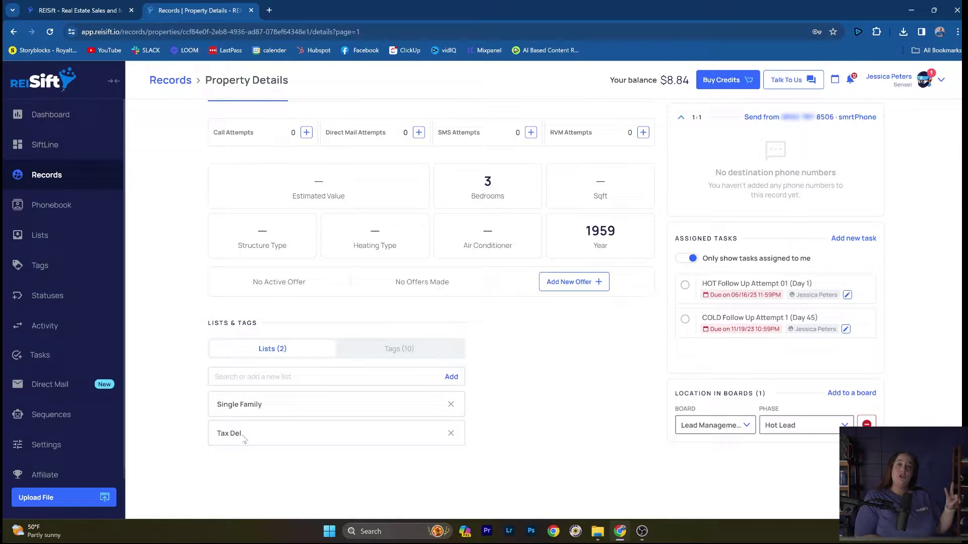
{"action": "left_click", "coordinate": [84, 187]}
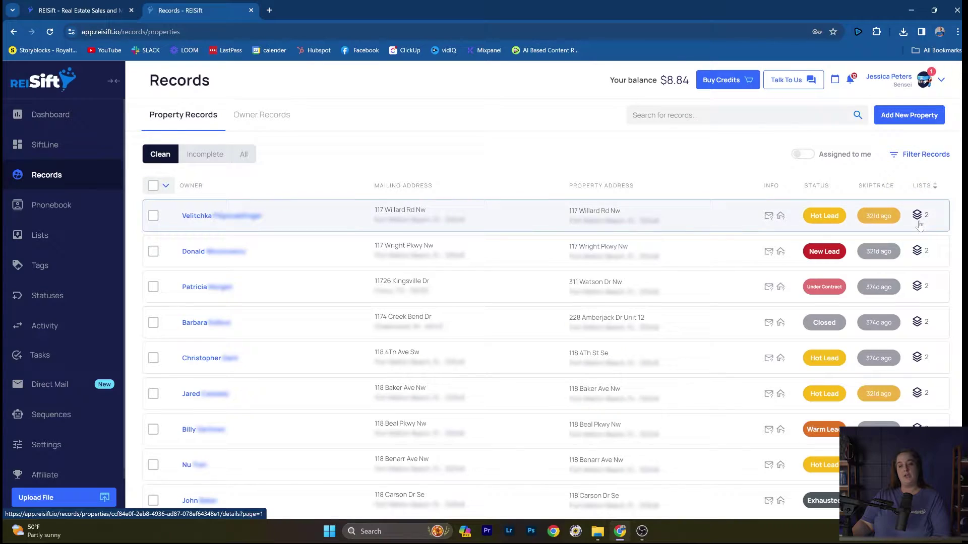
{"action": "mouse_move", "coordinate": [921, 222]}
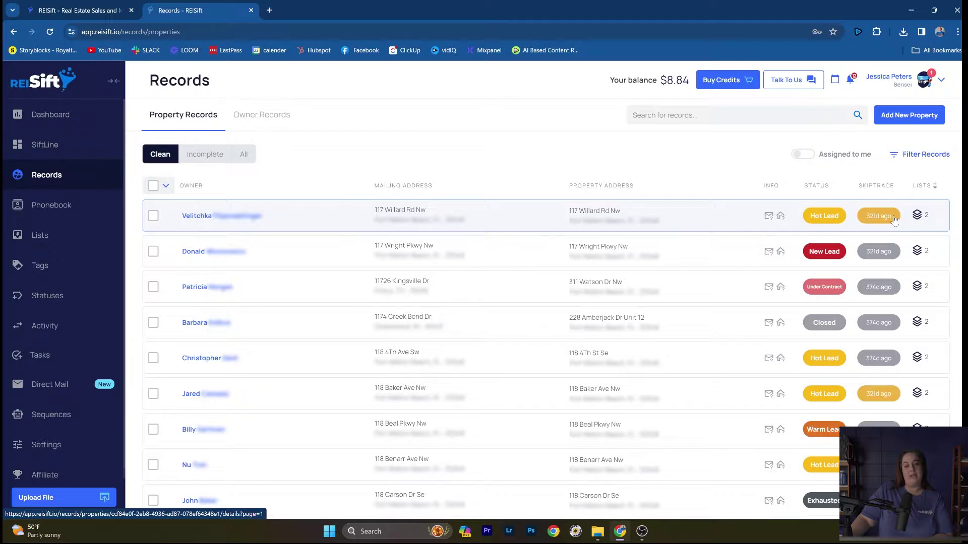
{"action": "mouse_move", "coordinate": [784, 217]}
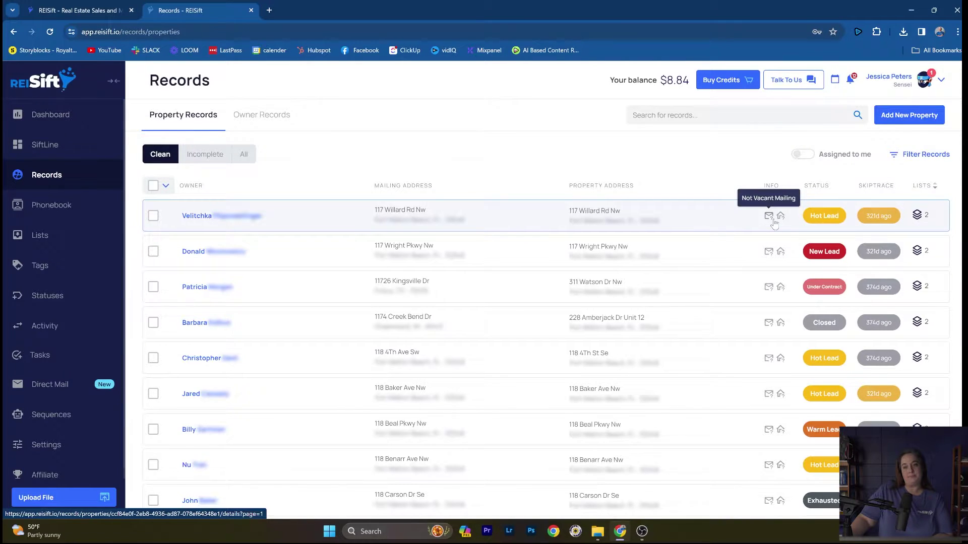
Reopen the first property and switch its Lists & Tags section to the Tags (10) tab.
{"action": "left_click", "coordinate": [645, 228]}
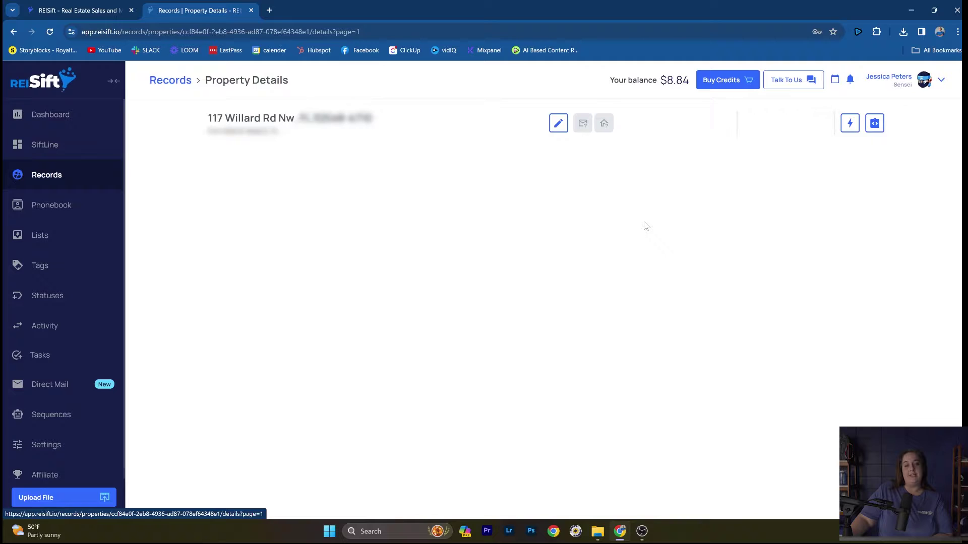
{"action": "scroll", "coordinate": [379, 306], "scroll_direction": "down", "scroll_amount": 8}
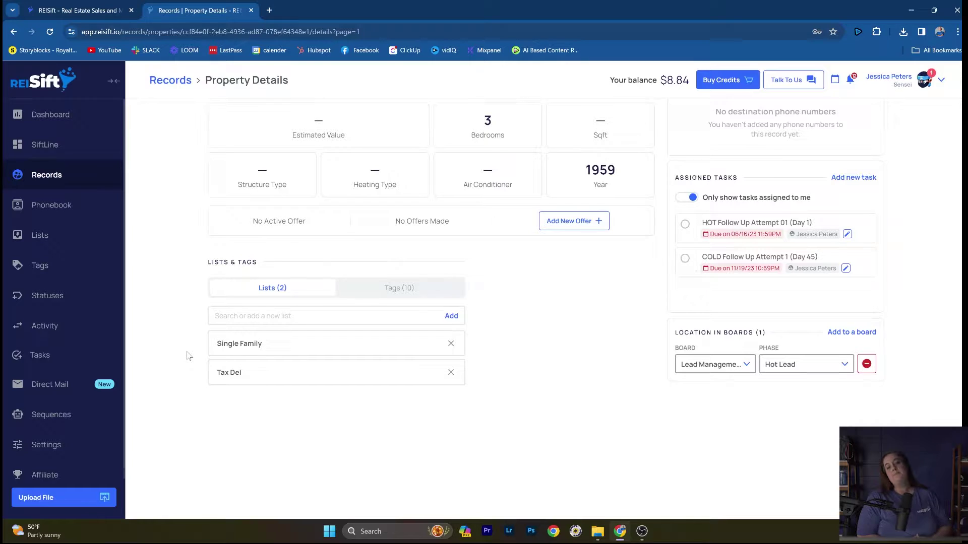
{"action": "left_click", "coordinate": [420, 291]}
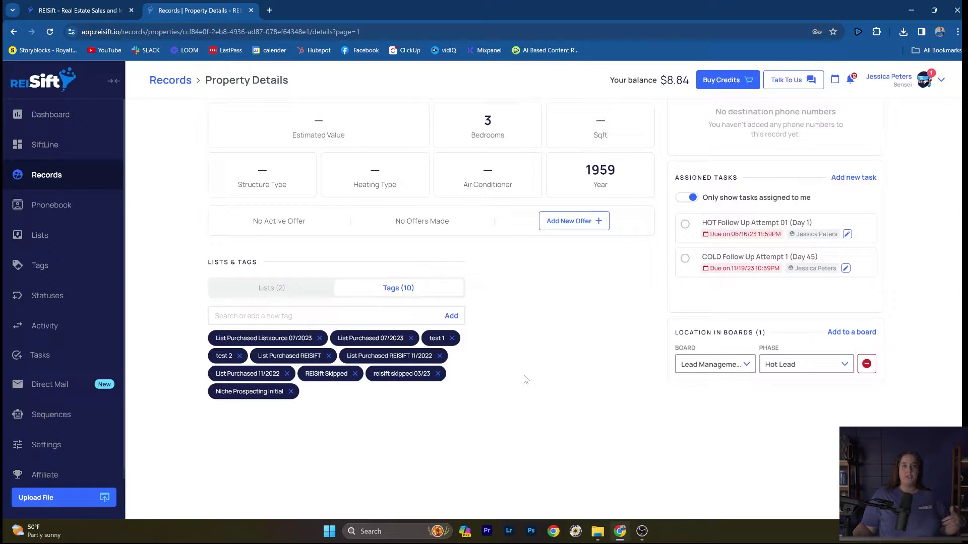
{"action": "scroll", "coordinate": [543, 418], "scroll_direction": "up", "scroll_amount": 4}
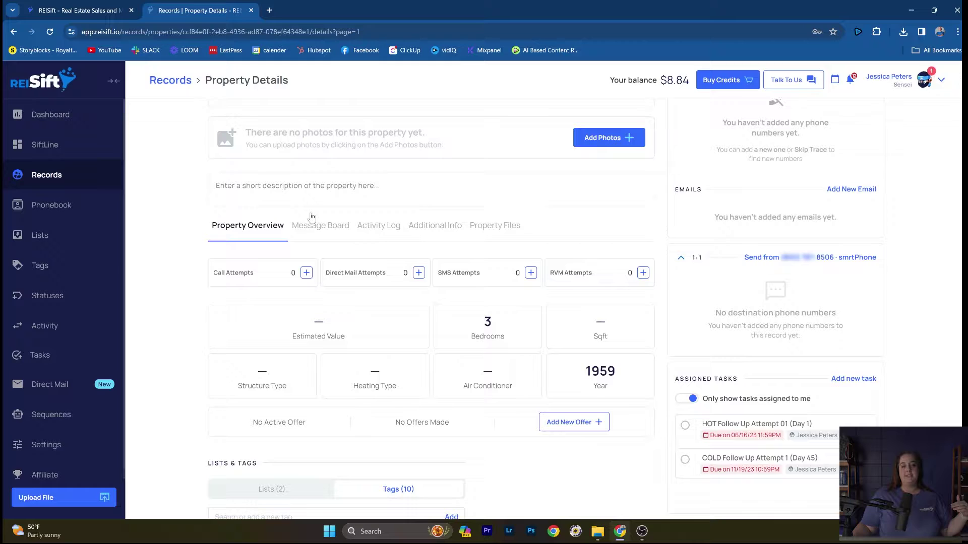
View the property's Message Board, then scroll through the events in its Activity Log.
{"action": "left_click", "coordinate": [313, 225]}
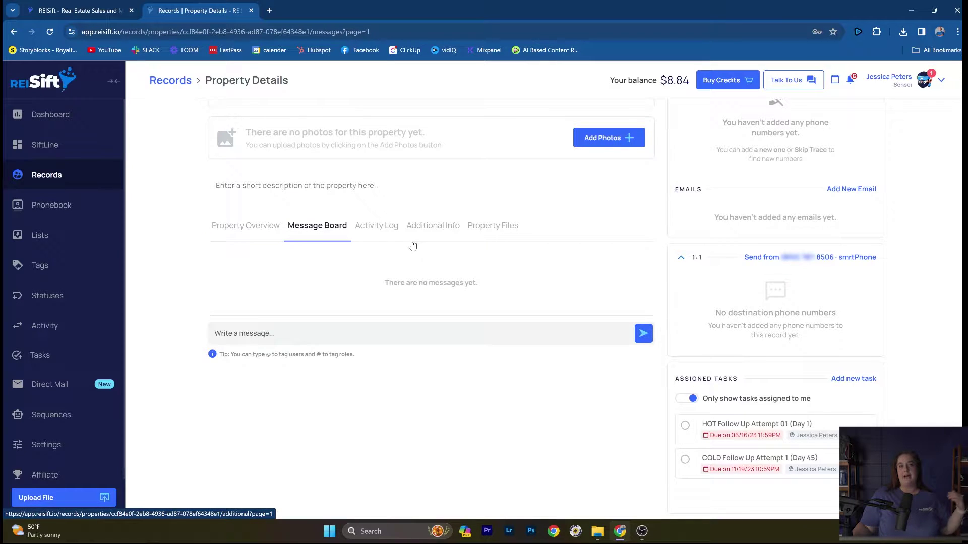
{"action": "scroll", "coordinate": [352, 262], "scroll_direction": "up", "scroll_amount": 1}
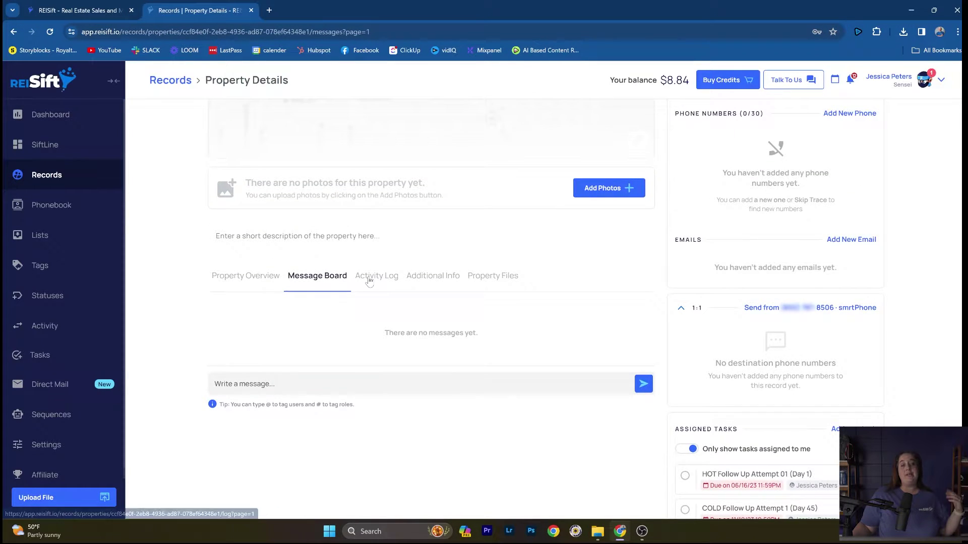
{"action": "left_click", "coordinate": [369, 280]}
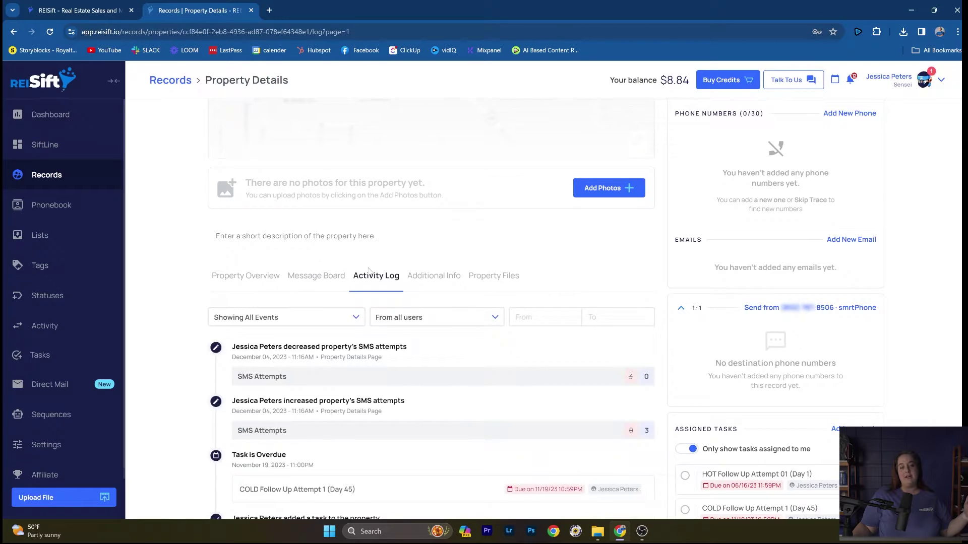
{"action": "scroll", "coordinate": [368, 266], "scroll_direction": "down", "scroll_amount": 4}
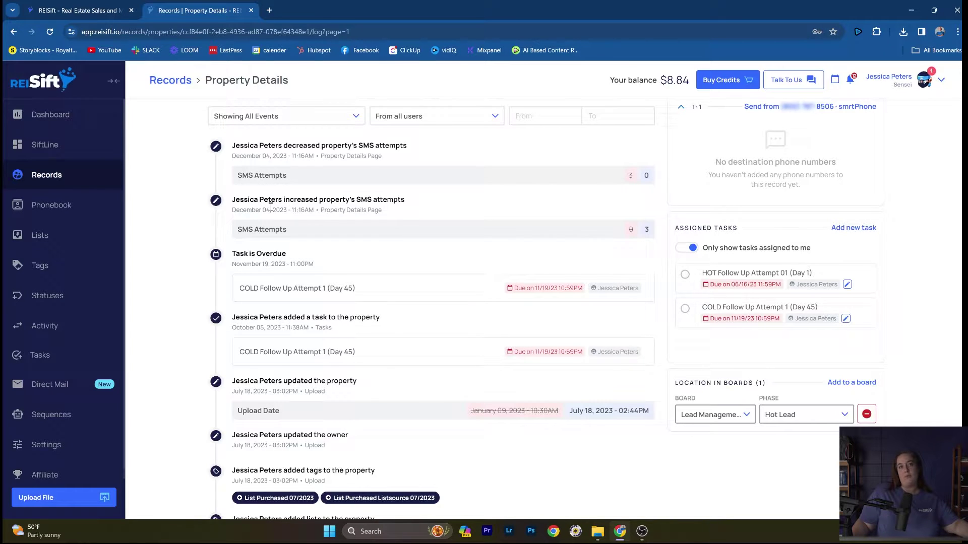
{"action": "scroll", "coordinate": [421, 274], "scroll_direction": "up", "scroll_amount": 2}
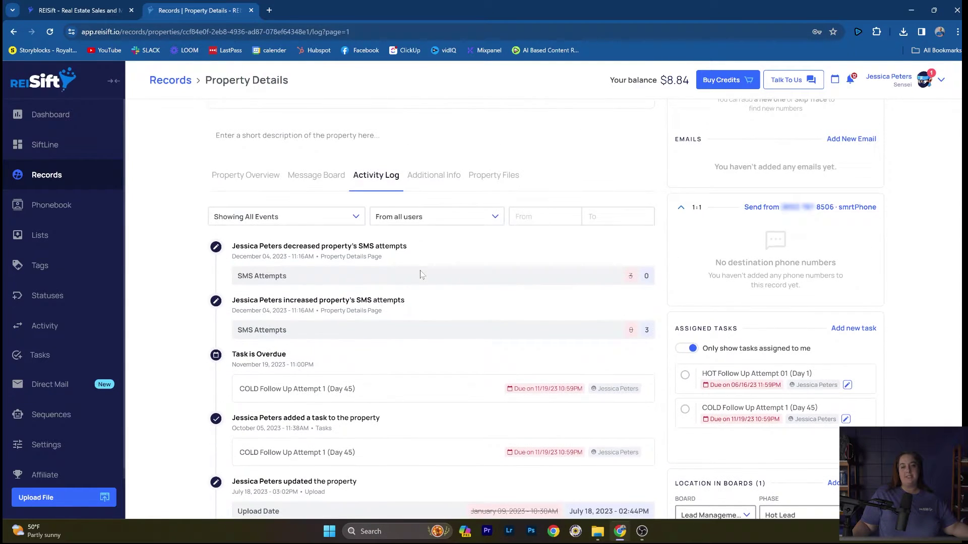
{"action": "scroll", "coordinate": [422, 273], "scroll_direction": "down", "scroll_amount": 3}
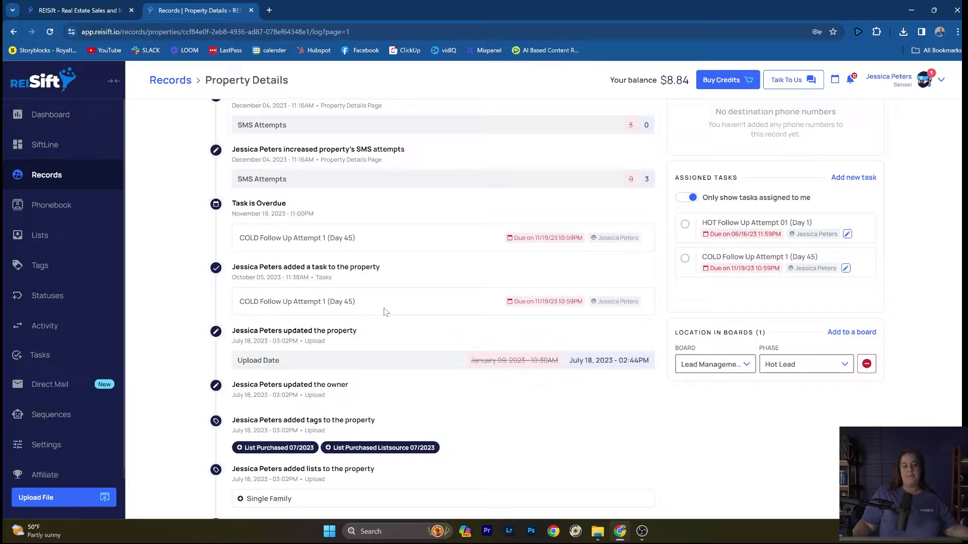
{"action": "scroll", "coordinate": [393, 309], "scroll_direction": "up", "scroll_amount": 2}
{"action": "scroll", "coordinate": [402, 302], "scroll_direction": "up", "scroll_amount": 5}
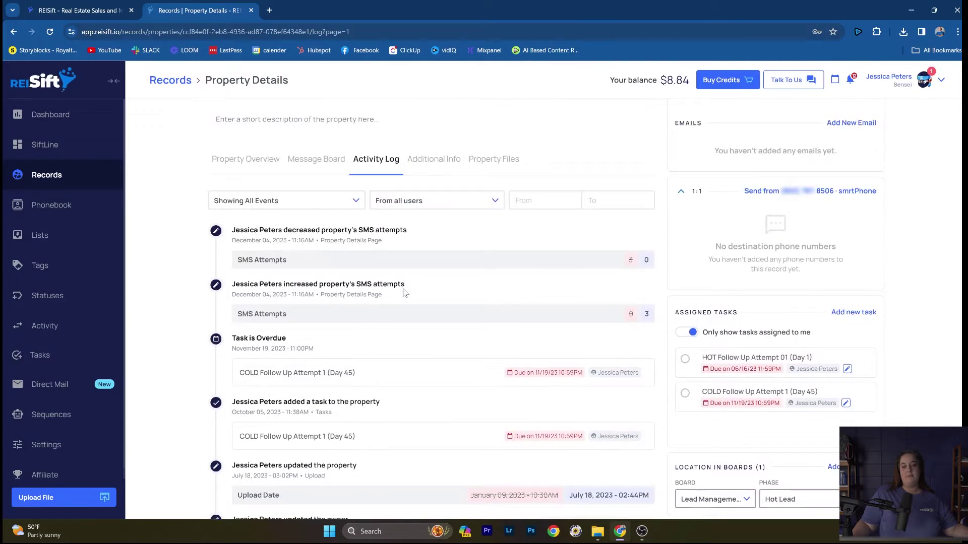
{"action": "scroll", "coordinate": [410, 285], "scroll_direction": "down", "scroll_amount": 3}
{"action": "scroll", "coordinate": [411, 280], "scroll_direction": "down", "scroll_amount": 7}
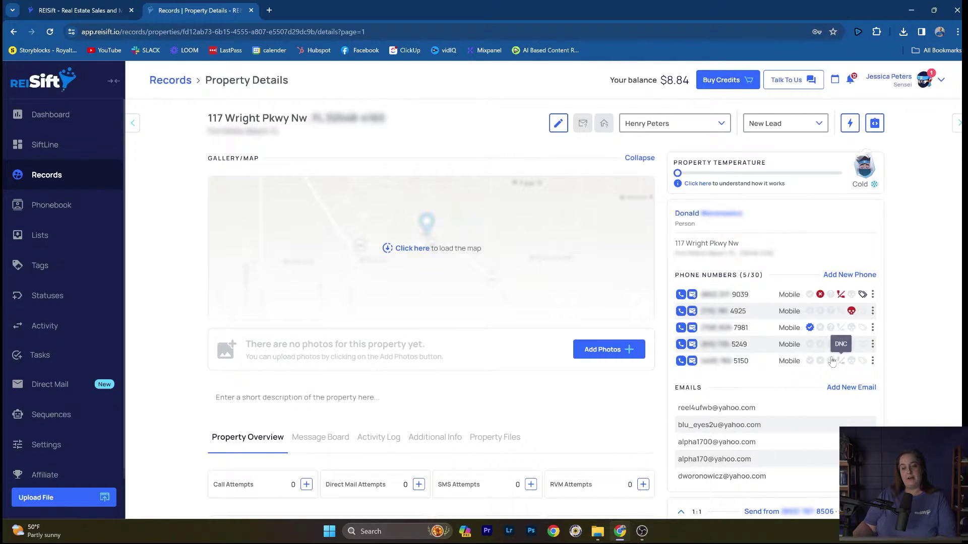
Mark the fourth phone number in the Phone Numbers panel as Wrong.
{"action": "left_click", "coordinate": [820, 345]}
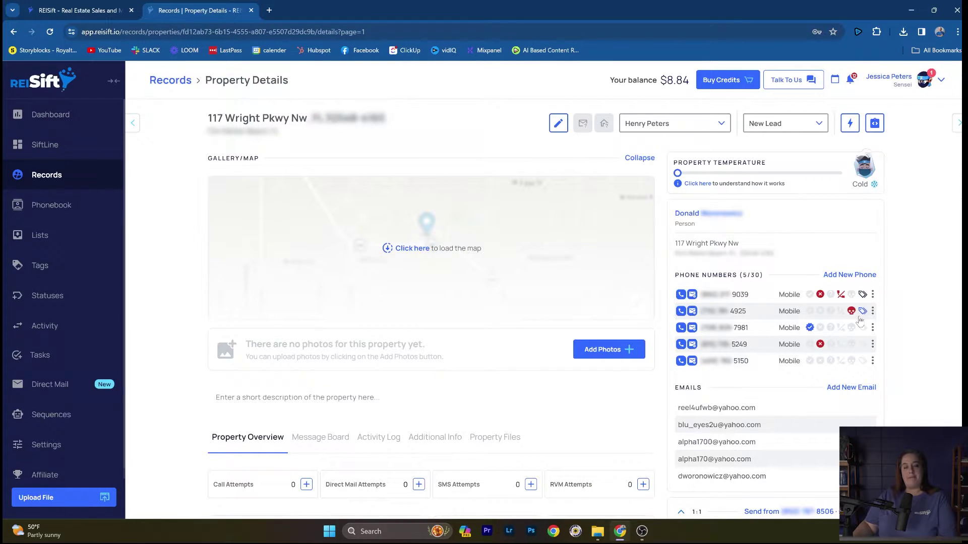
{"action": "left_click", "coordinate": [307, 485]}
{"action": "left_click", "coordinate": [419, 485]}
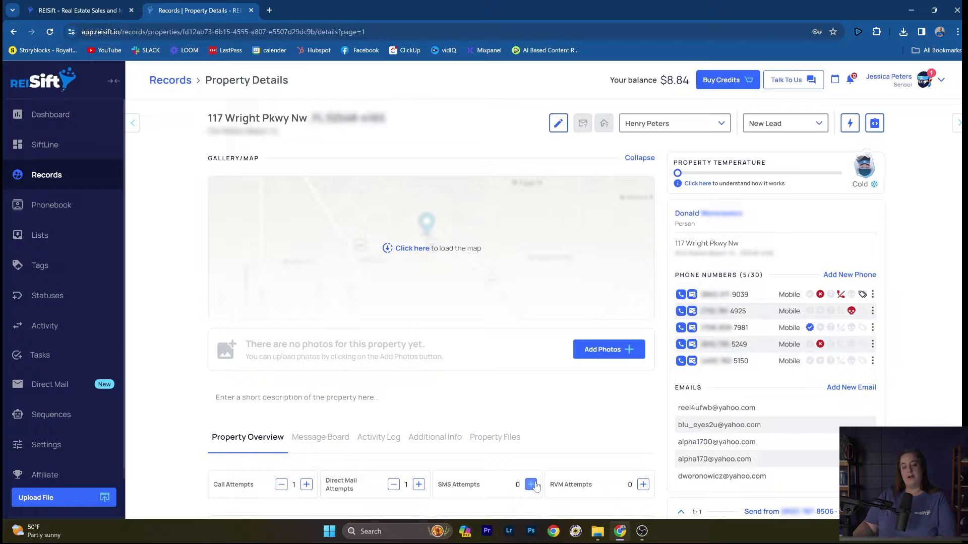
{"action": "left_click", "coordinate": [532, 484]}
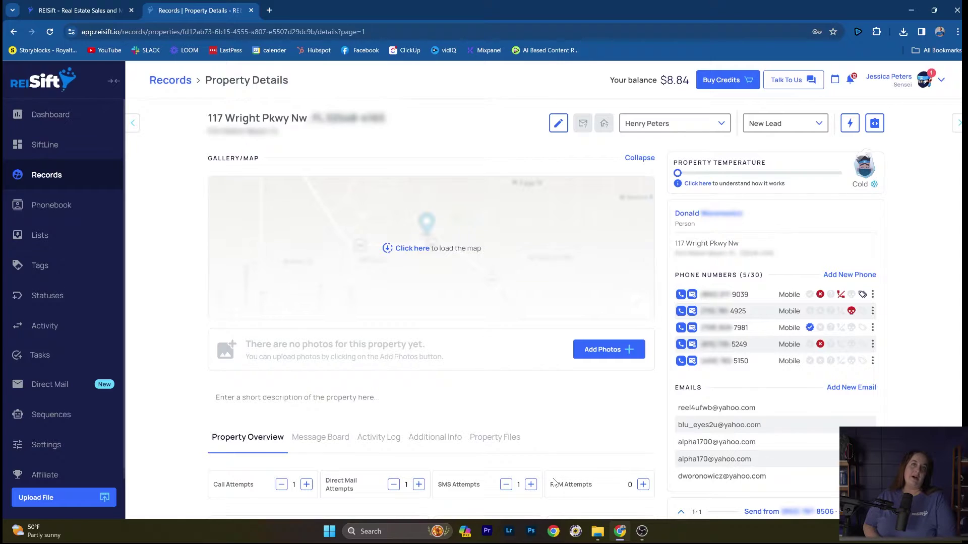
{"action": "left_click", "coordinate": [874, 123]}
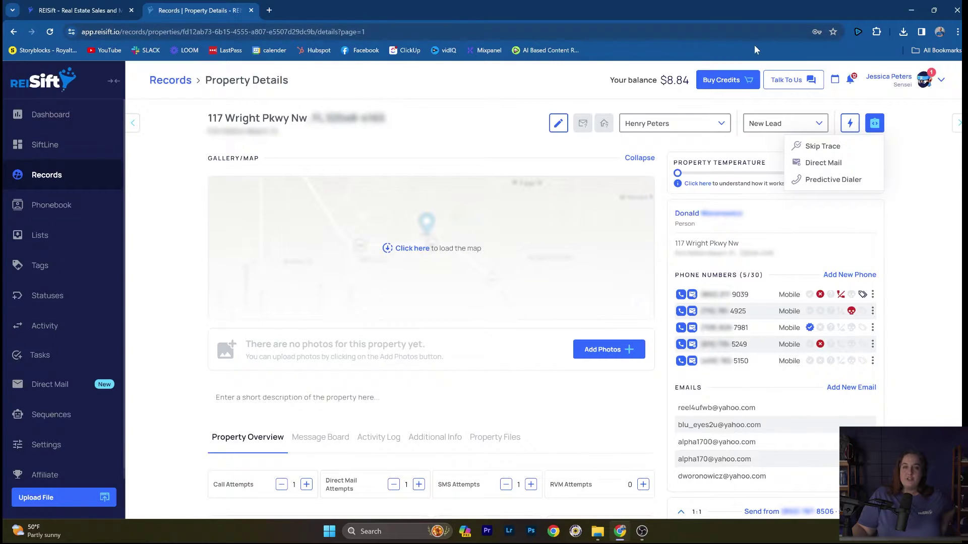
{"action": "left_click", "coordinate": [874, 123]}
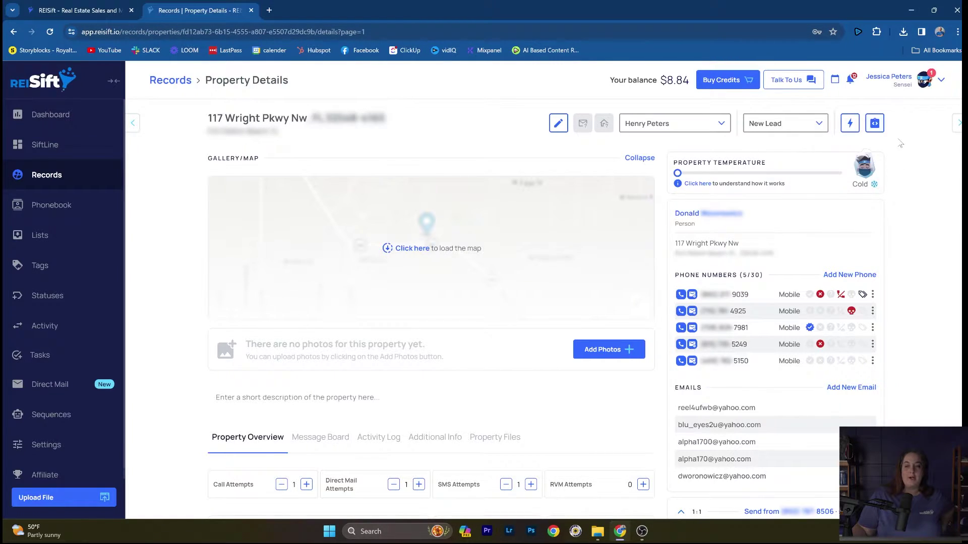
{"action": "left_click", "coordinate": [851, 129]}
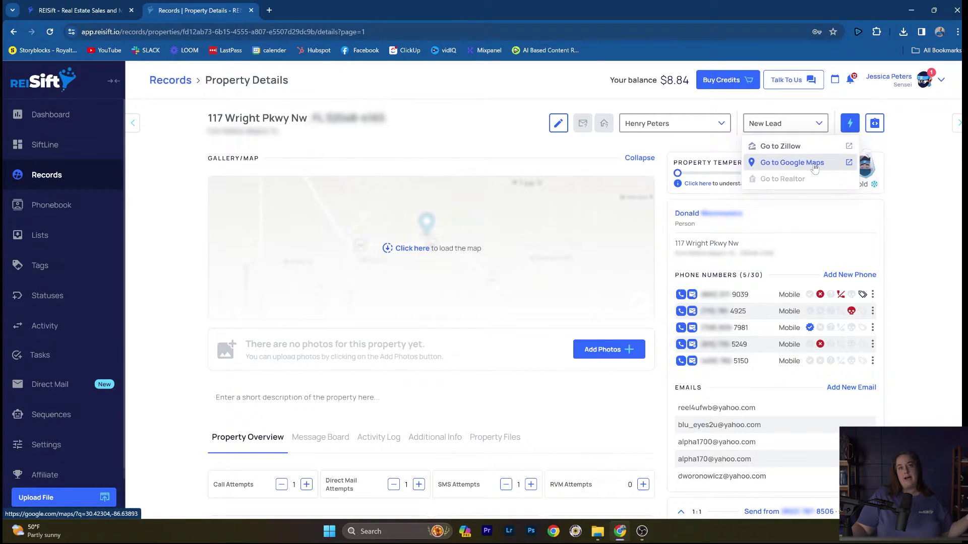
{"action": "left_click", "coordinate": [869, 131]}
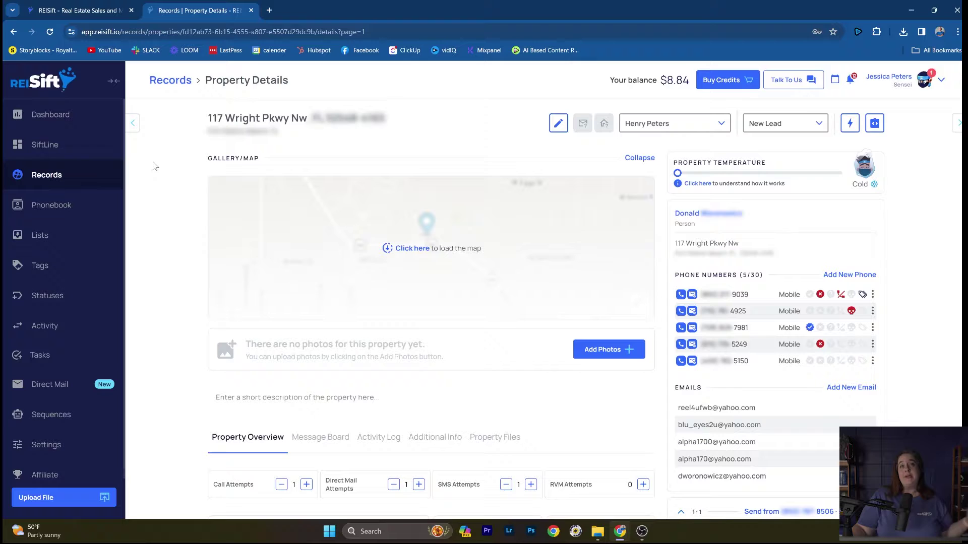
On Property Records, add an All Lists filter that includes the Single Family list.
{"action": "left_click", "coordinate": [46, 175]}
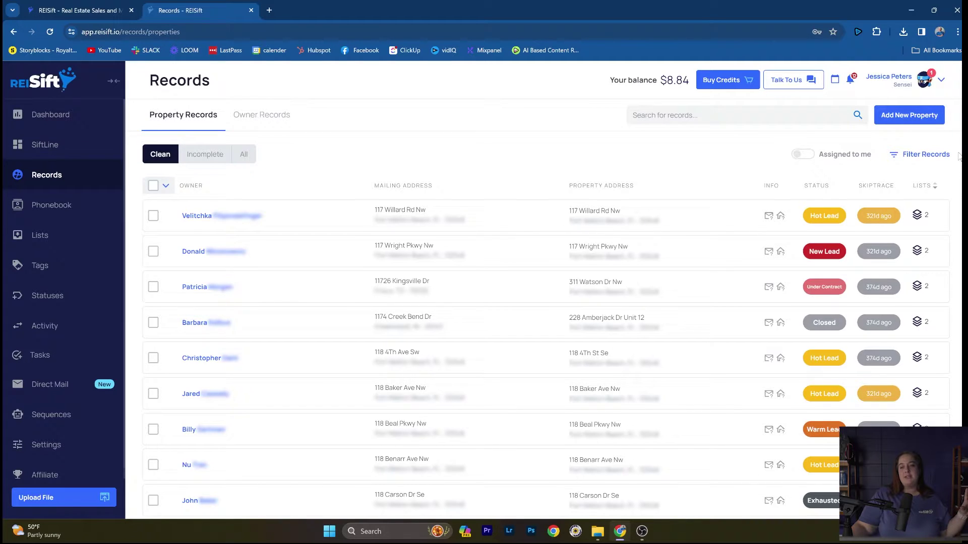
{"action": "left_click", "coordinate": [927, 154]}
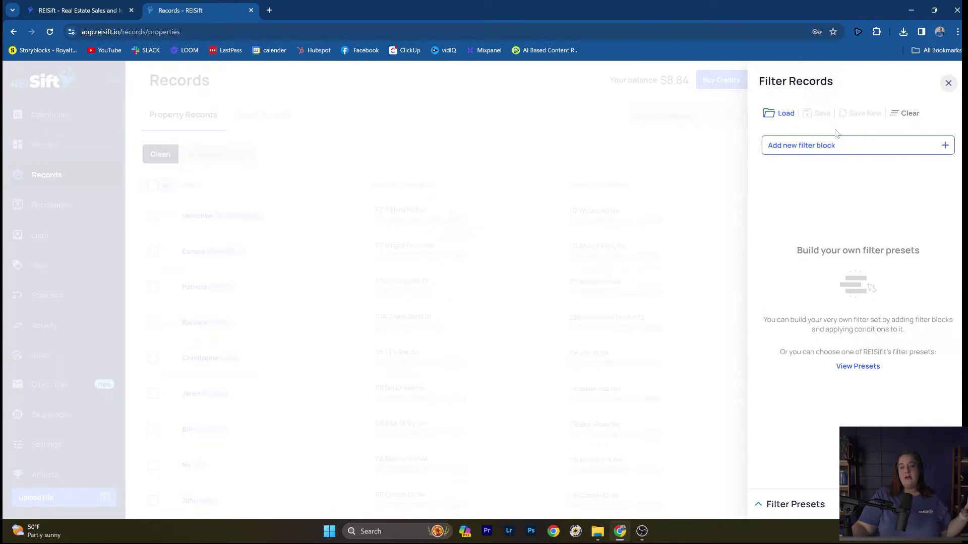
{"action": "left_click", "coordinate": [820, 145]}
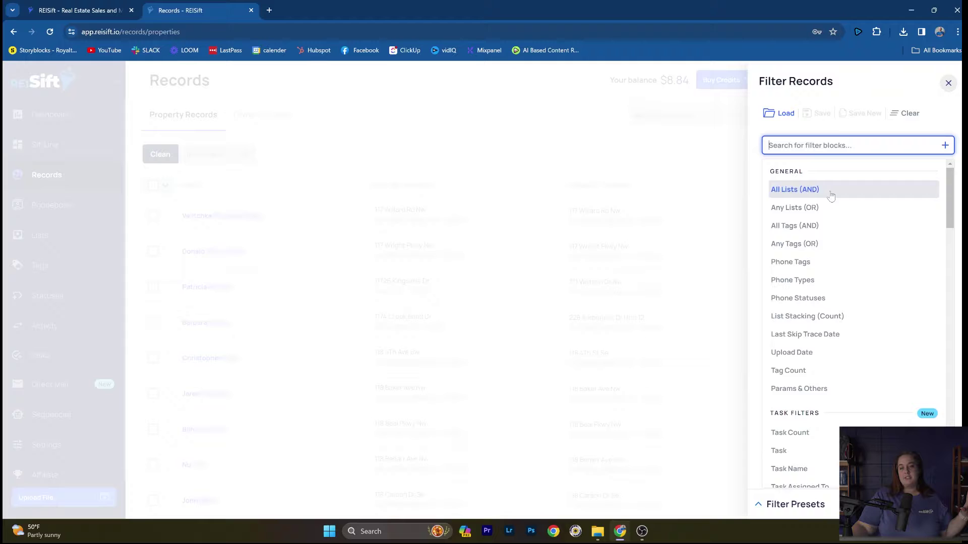
{"action": "left_click", "coordinate": [808, 189]}
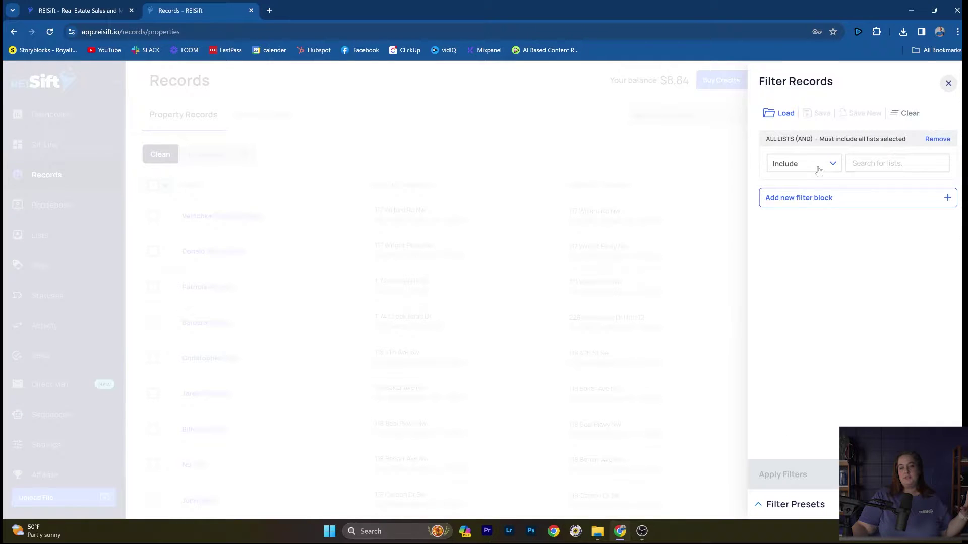
{"action": "left_click", "coordinate": [914, 166]}
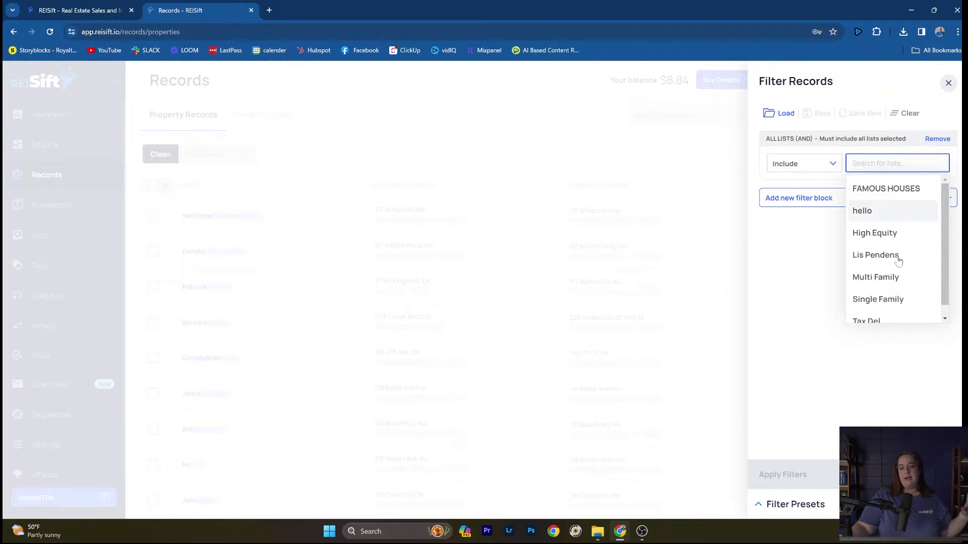
{"action": "left_click", "coordinate": [886, 299]}
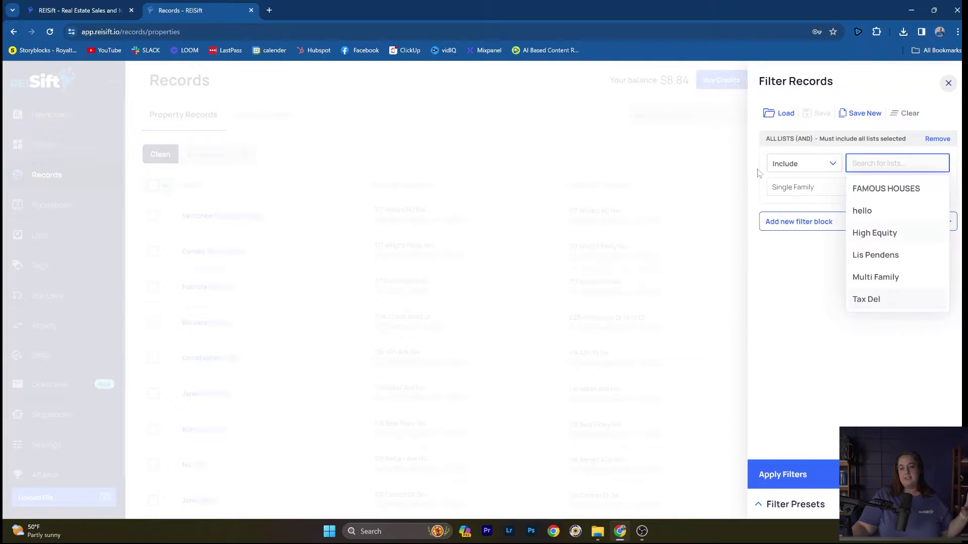
Add a Call Attempts filter limited to zero call attempts.
{"action": "left_click", "coordinate": [779, 228]}
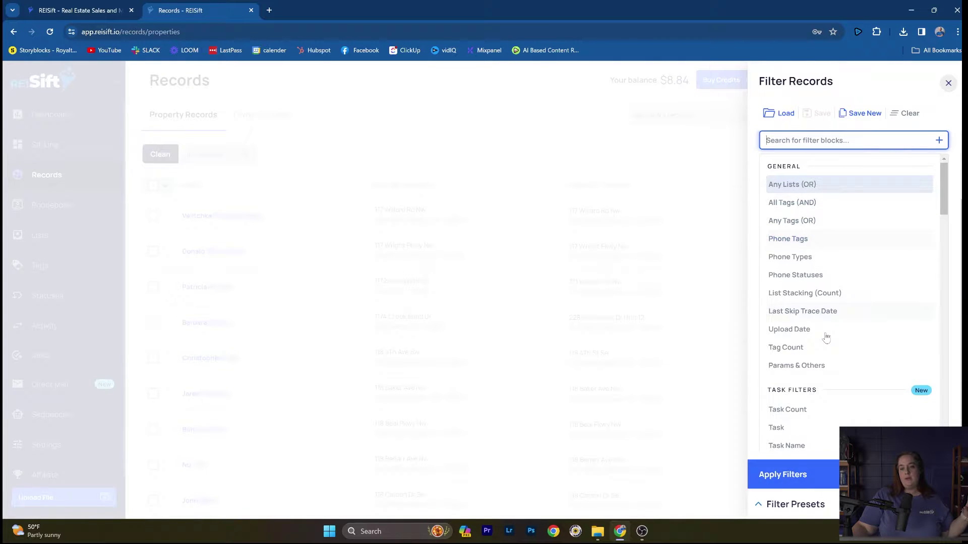
{"action": "type", "text": "call"}
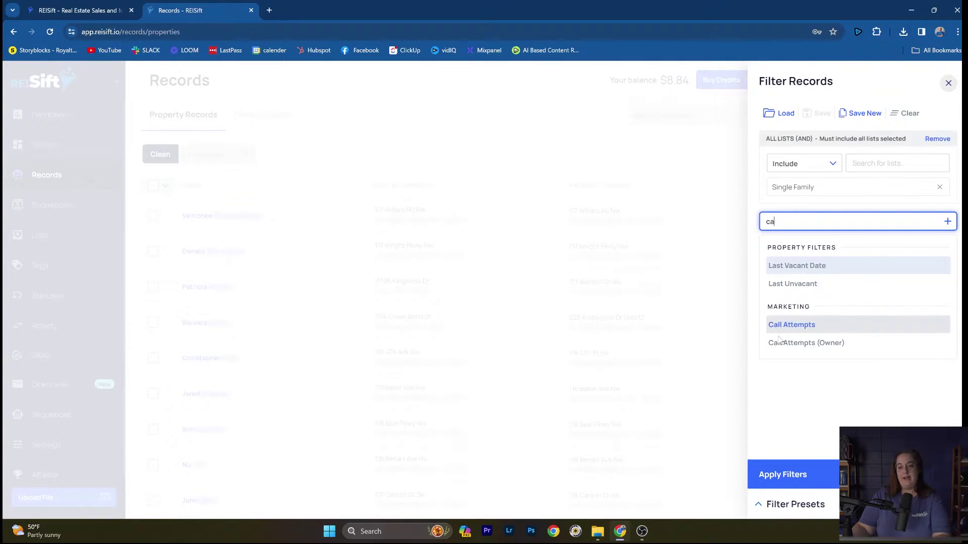
{"action": "left_click", "coordinate": [802, 265]}
{"action": "left_click", "coordinate": [838, 244]}
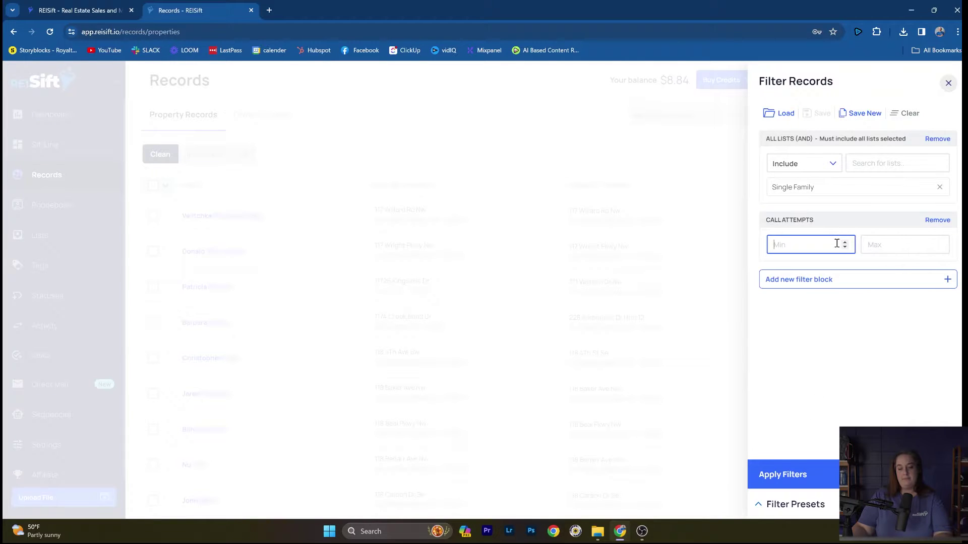
{"action": "type", "text": "0"}
{"action": "left_click", "coordinate": [912, 251]}
{"action": "type", "text": "5"}
Add a Property Status filter set to Do not include all 27 statuses, then apply the filters.
{"action": "left_click", "coordinate": [894, 279]}
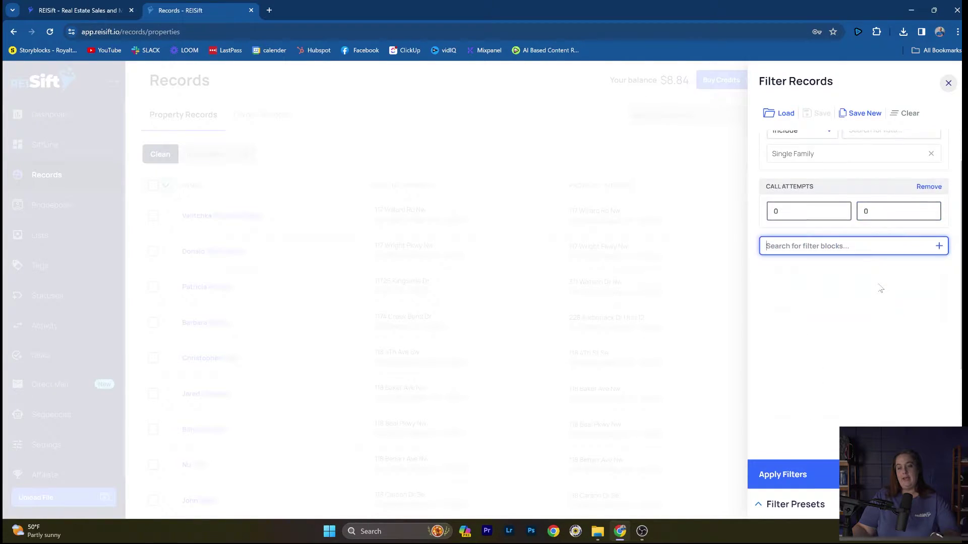
{"action": "type", "text": "prop"}
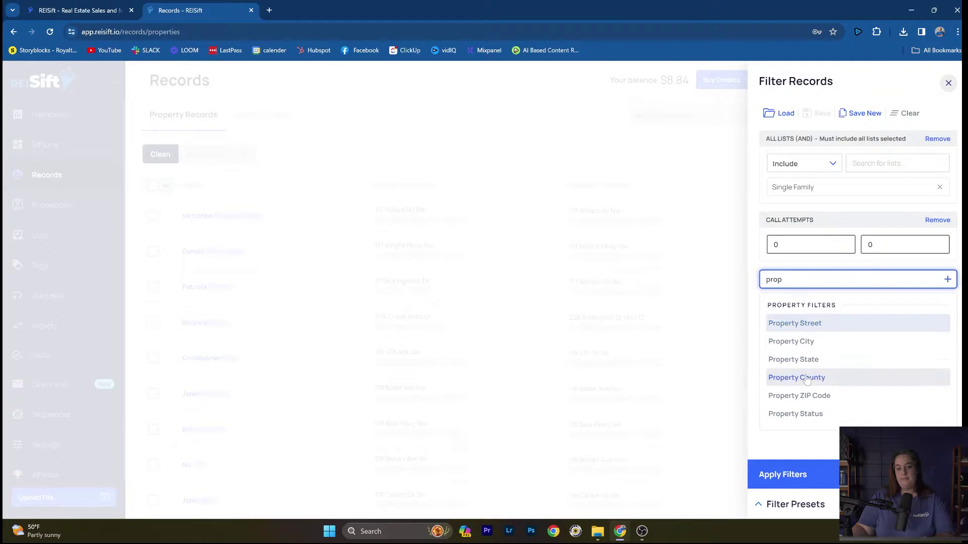
{"action": "left_click", "coordinate": [807, 414]}
{"action": "left_click", "coordinate": [830, 305]}
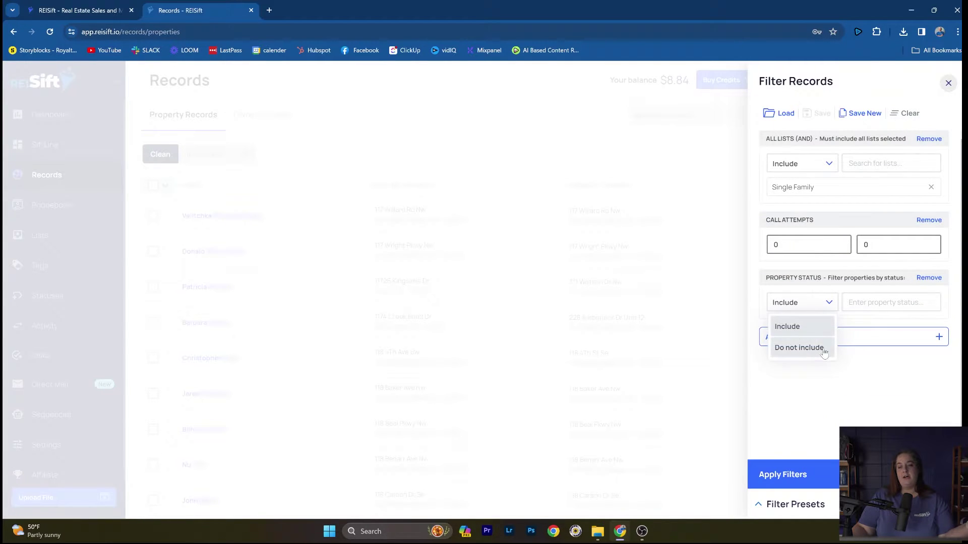
{"action": "left_click", "coordinate": [794, 345]}
{"action": "left_click", "coordinate": [860, 311]}
{"action": "left_click", "coordinate": [860, 328]}
{"action": "left_click", "coordinate": [860, 327]}
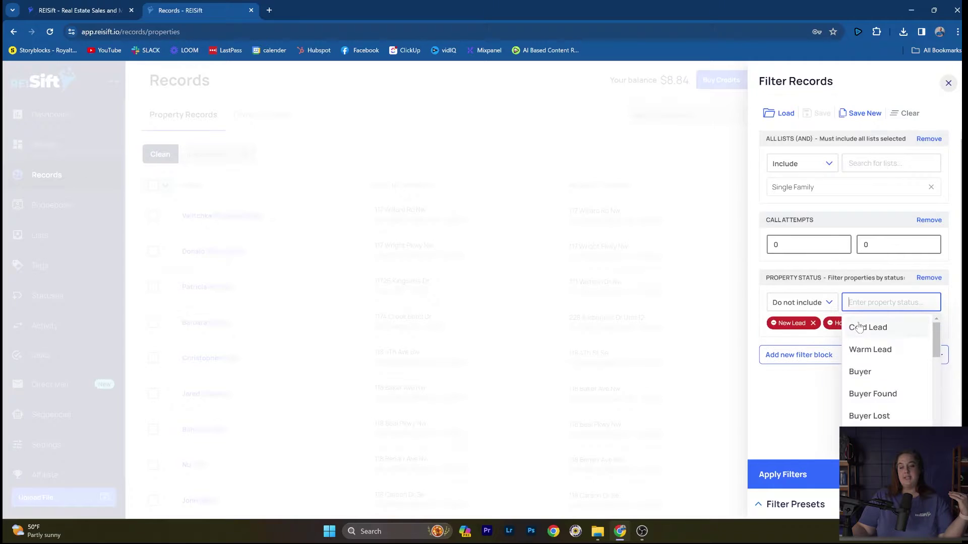
{"action": "left_click", "coordinate": [860, 327]}
{"action": "left_click", "coordinate": [859, 327]}
{"action": "left_click", "coordinate": [859, 328]}
{"action": "left_click", "coordinate": [860, 327]}
{"action": "left_click", "coordinate": [860, 327]}
{"action": "left_click", "coordinate": [860, 327]}
{"action": "left_click", "coordinate": [860, 328]}
{"action": "left_click", "coordinate": [861, 327]}
{"action": "left_click", "coordinate": [861, 327]}
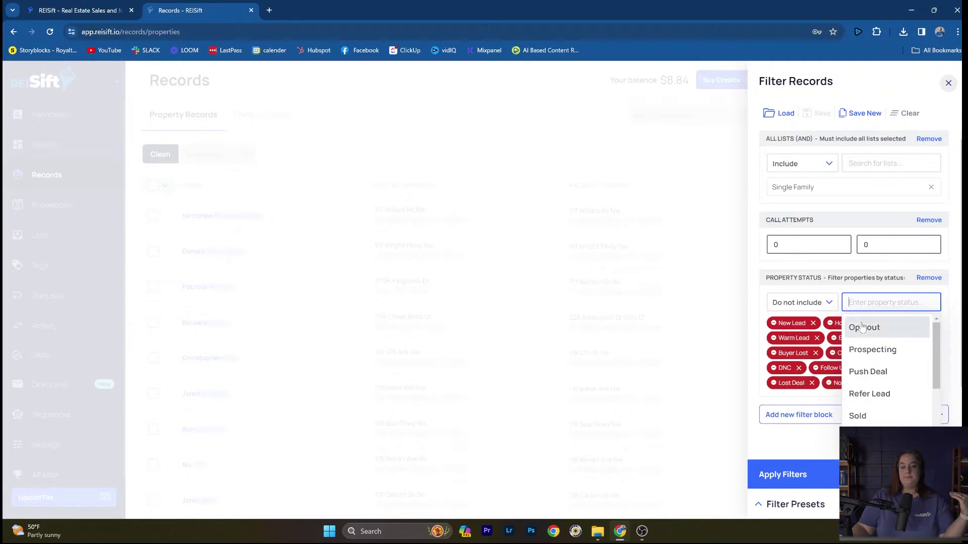
{"action": "left_click", "coordinate": [862, 327]}
{"action": "left_click", "coordinate": [861, 327]}
{"action": "left_click", "coordinate": [863, 328]}
{"action": "left_click", "coordinate": [863, 327]}
{"action": "left_click", "coordinate": [863, 327]}
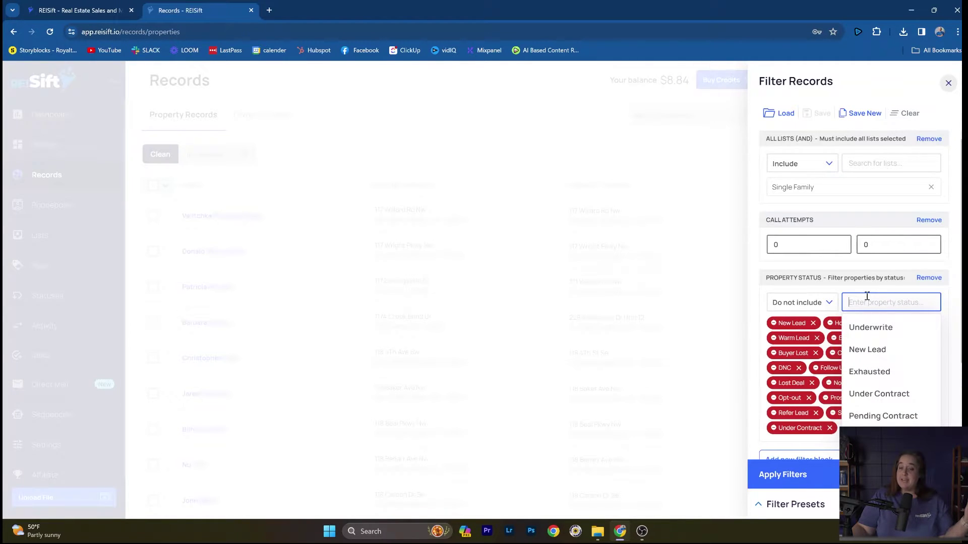
{"action": "left_click", "coordinate": [866, 330]}
{"action": "left_click", "coordinate": [868, 334]}
{"action": "left_click", "coordinate": [868, 334]}
{"action": "left_click", "coordinate": [868, 334]}
{"action": "left_click", "coordinate": [868, 333]}
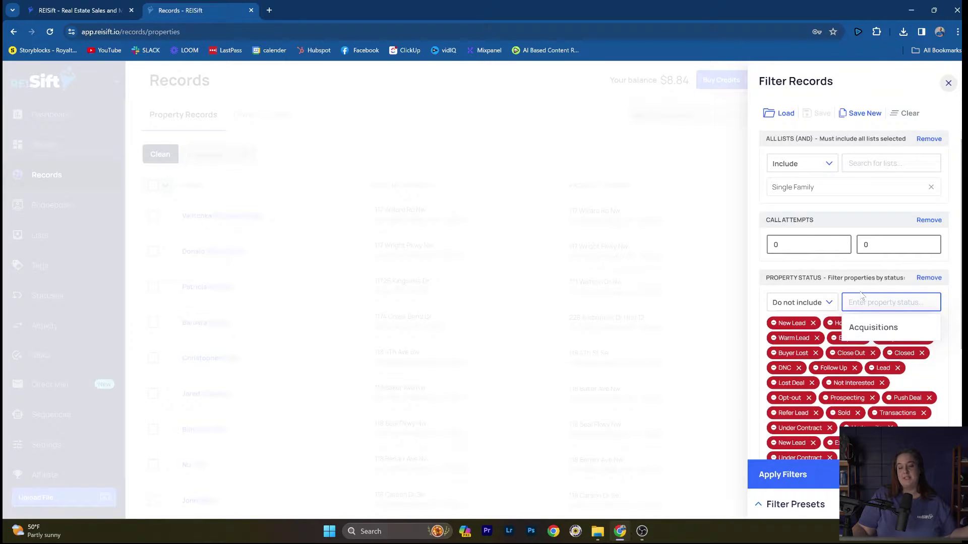
{"action": "left_click", "coordinate": [864, 327]}
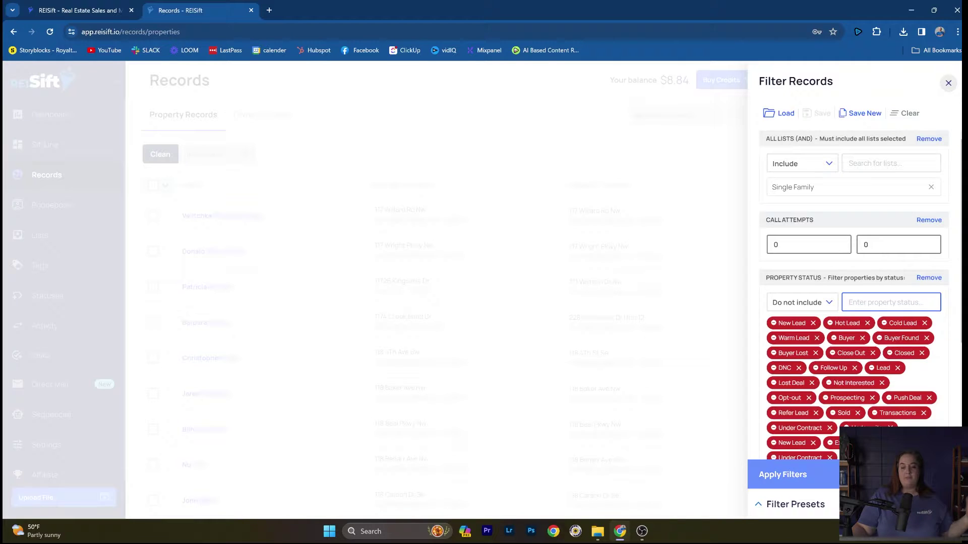
{"action": "left_click", "coordinate": [782, 474]}
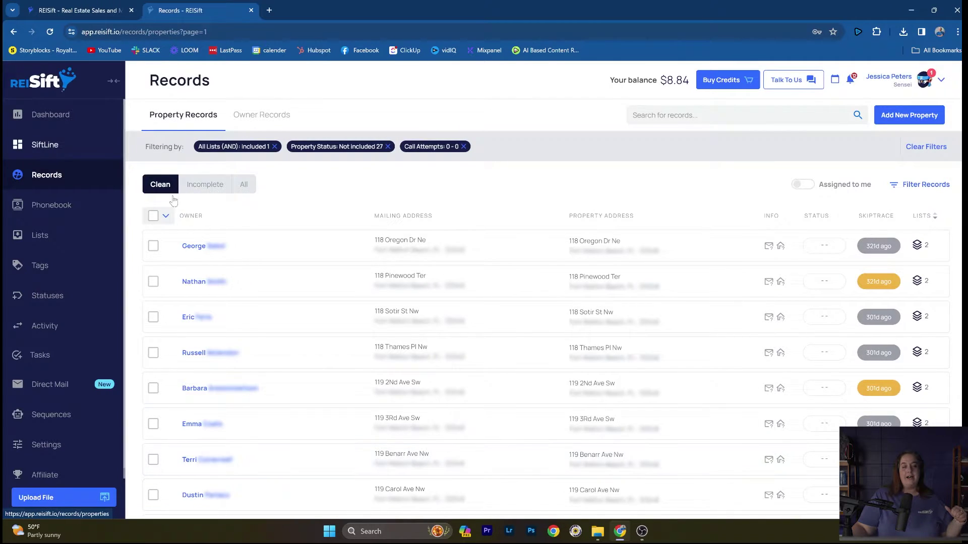
Use the bulk selection menu to select all 5077 filtered properties.
{"action": "left_click", "coordinate": [165, 217]}
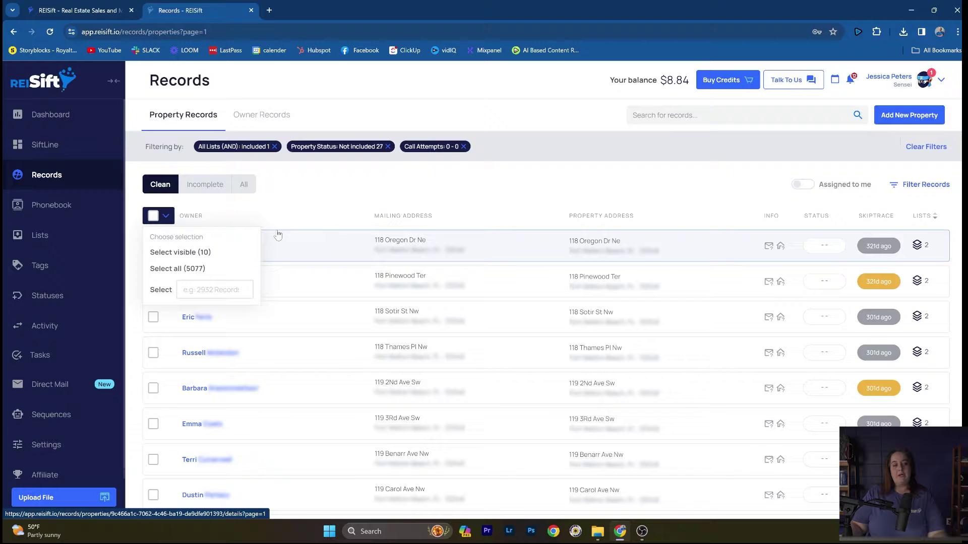
{"action": "left_click", "coordinate": [234, 268]}
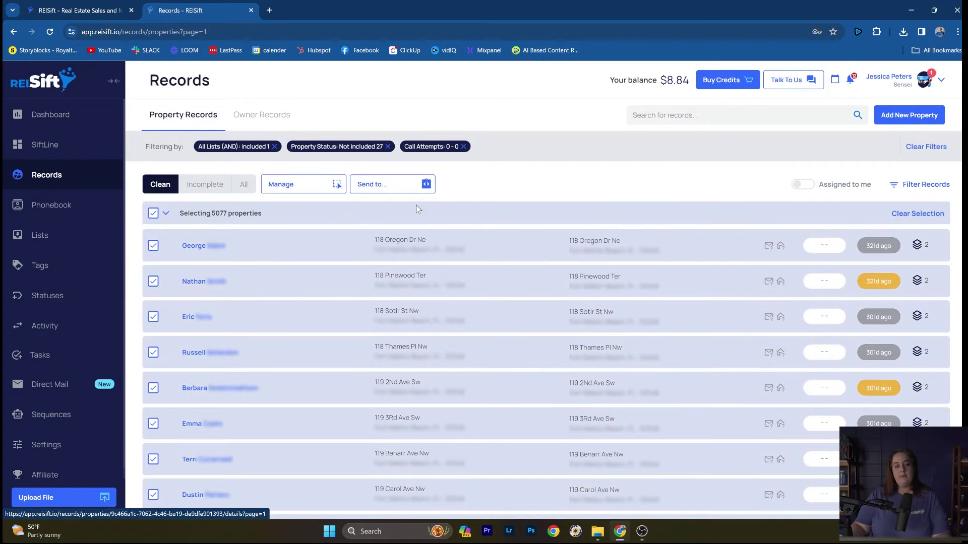
{"action": "left_click", "coordinate": [386, 184]}
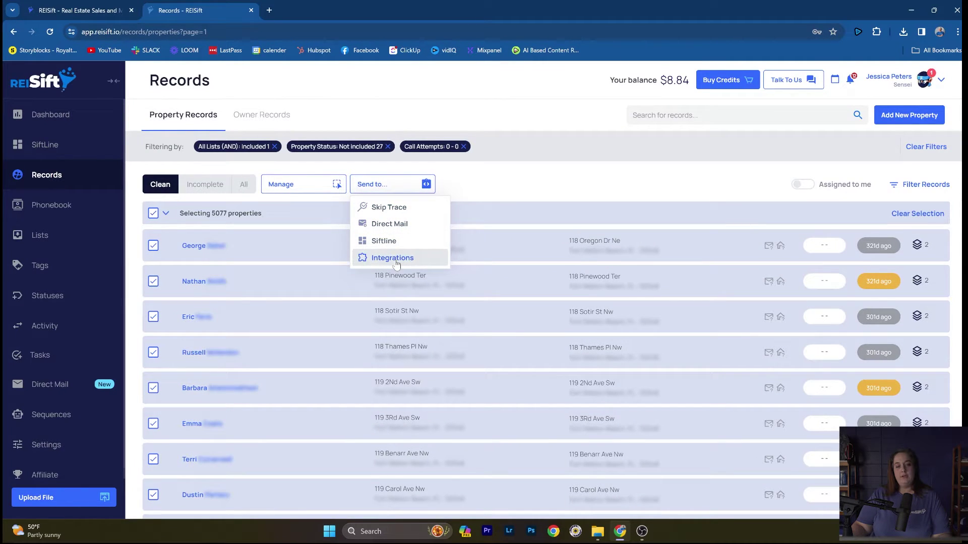
{"action": "left_click", "coordinate": [395, 258]}
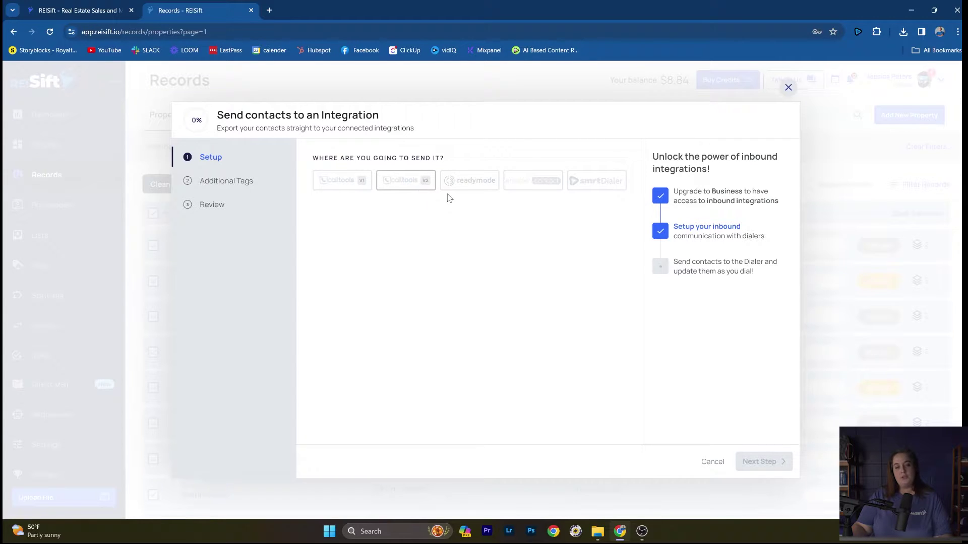
{"action": "left_click", "coordinate": [583, 185]}
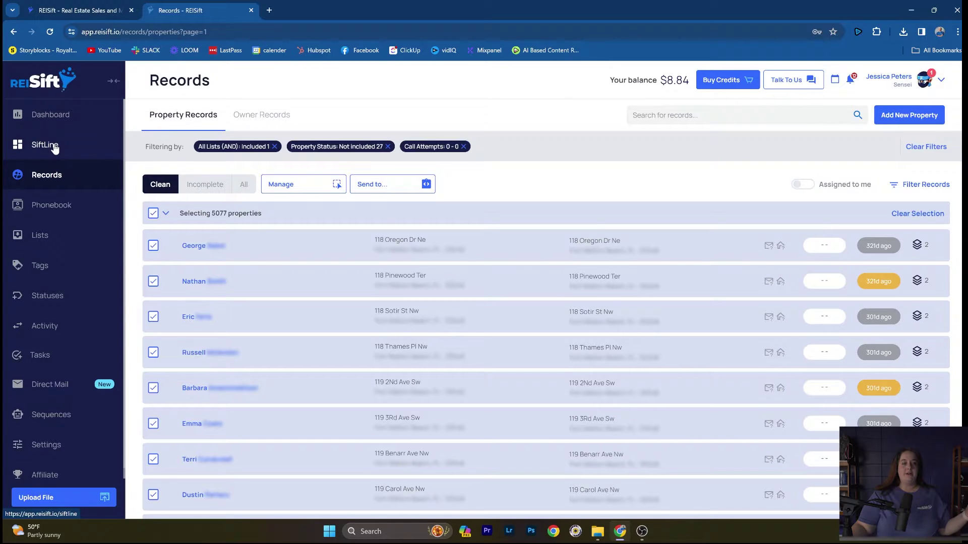
{"action": "left_click", "coordinate": [54, 147]}
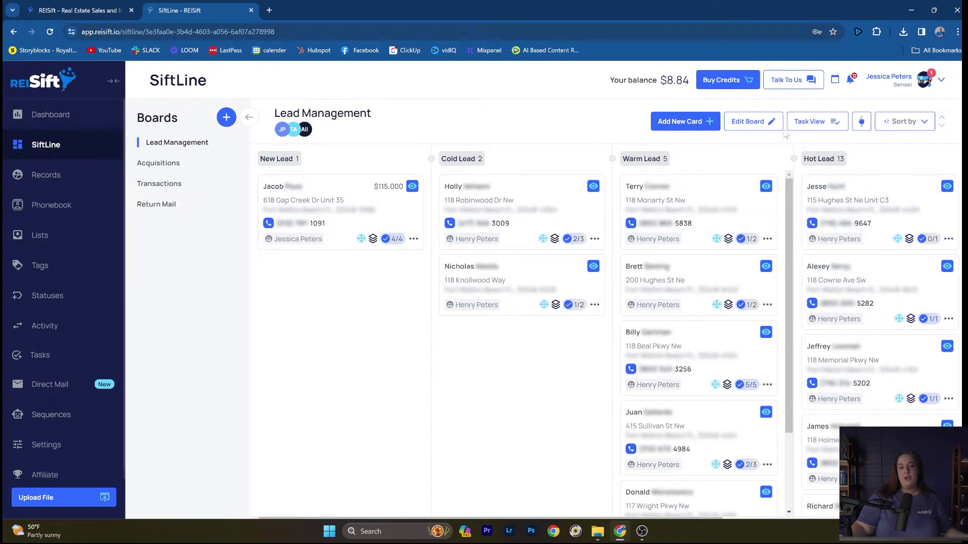
Glance at the board's Task View, then drag the $115,000 card from New Lead to Hot Lead.
{"action": "left_click", "coordinate": [804, 126]}
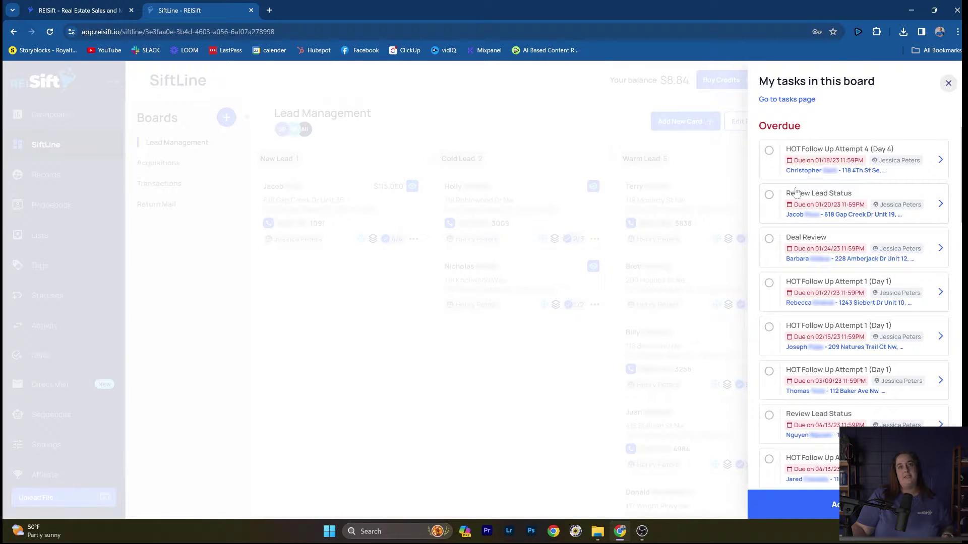
{"action": "left_click", "coordinate": [599, 168]}
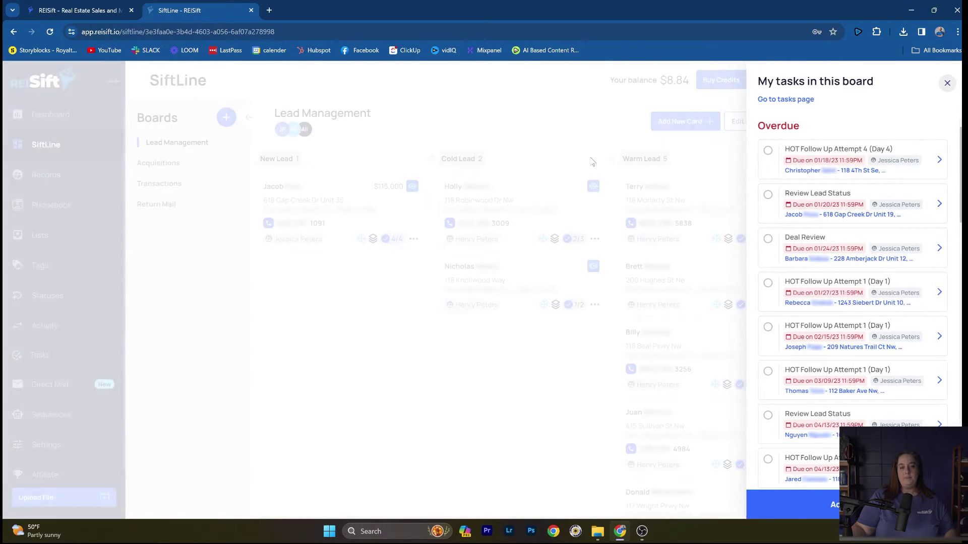
{"action": "left_click_drag", "start_coordinate": [484, 257], "coordinate": [918, 217]}
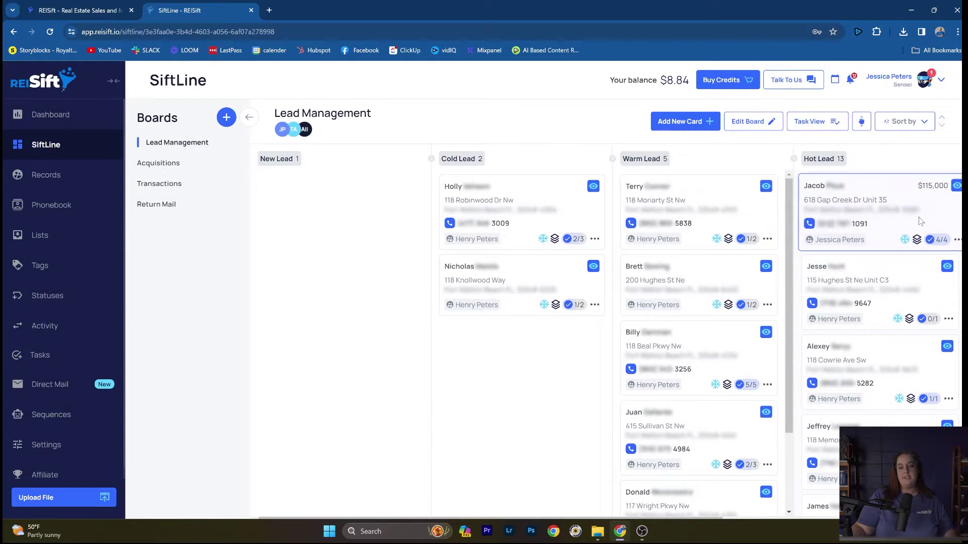
Open the $115,000 card's Deal Details and set the deal phase to Lead Qualified.
{"action": "left_click", "coordinate": [877, 196]}
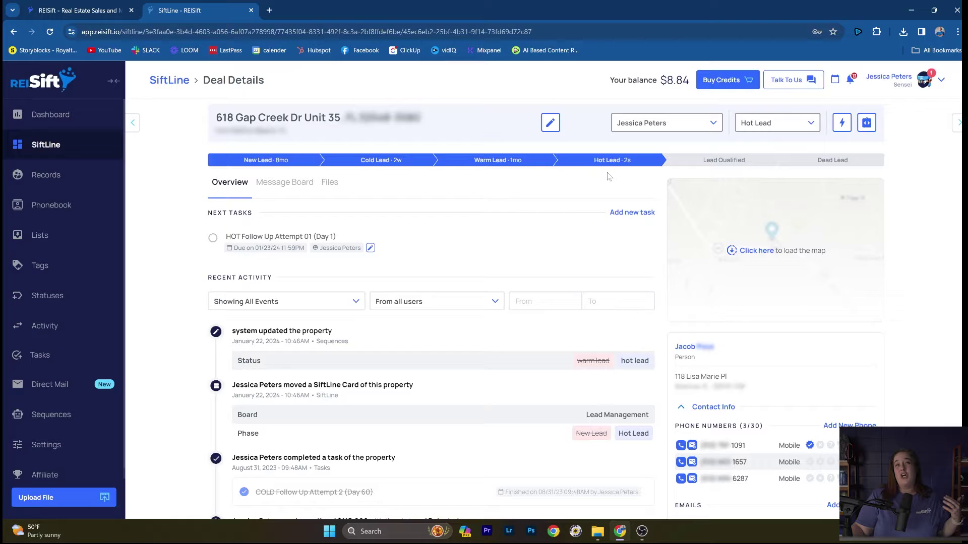
{"action": "left_click", "coordinate": [700, 161]}
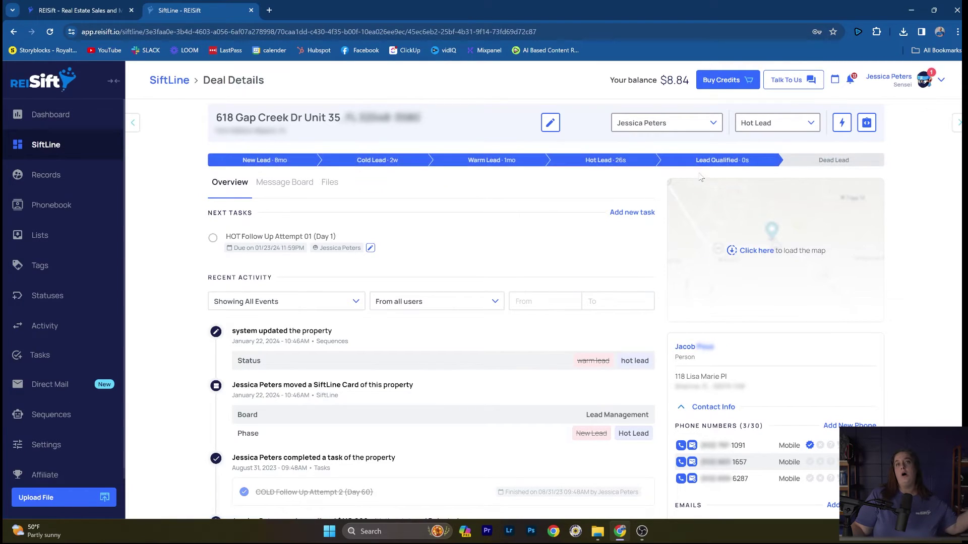
{"action": "scroll", "coordinate": [716, 169], "scroll_direction": "down", "scroll_amount": 10}
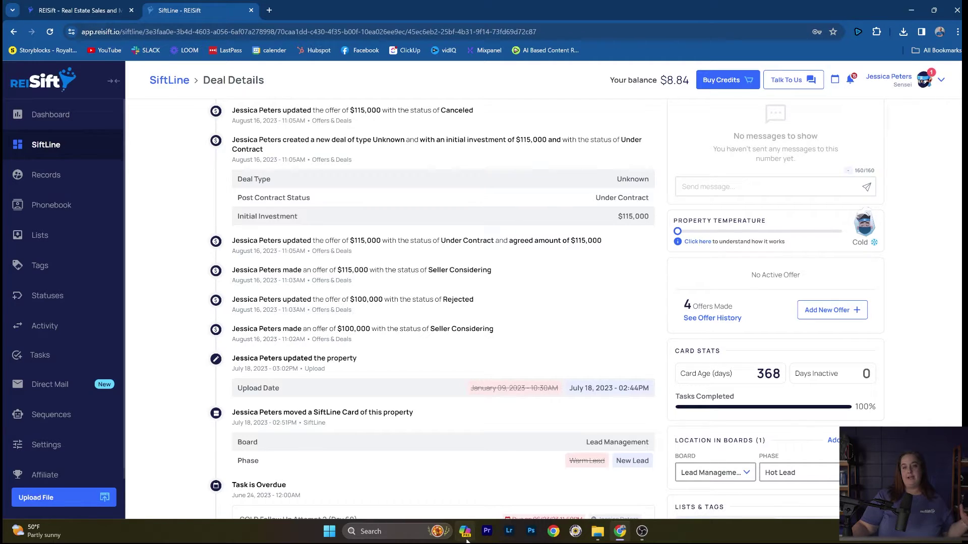
Return to SiftLine and open the Acquisitions board showing the $115,000 card under Make Offer.
{"action": "left_click", "coordinate": [79, 141]}
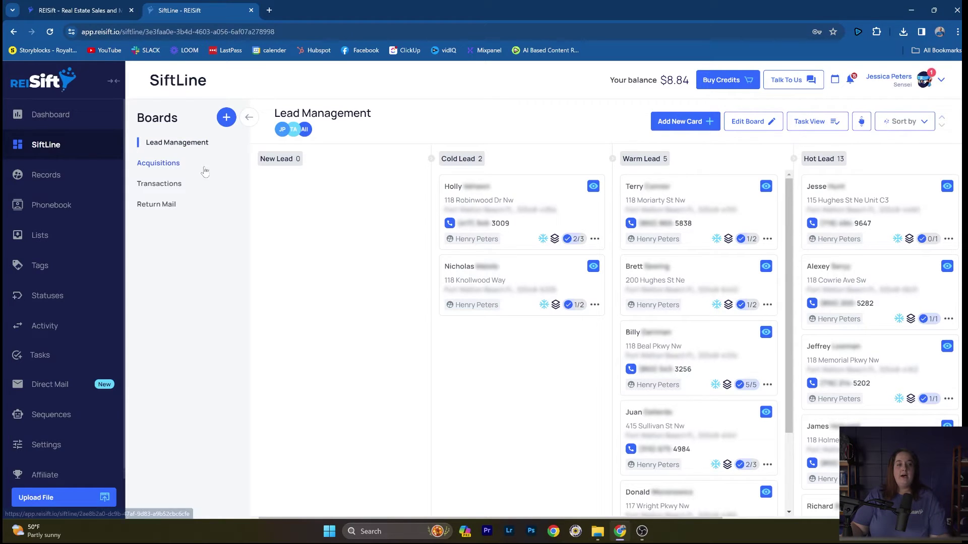
{"action": "left_click", "coordinate": [166, 169]}
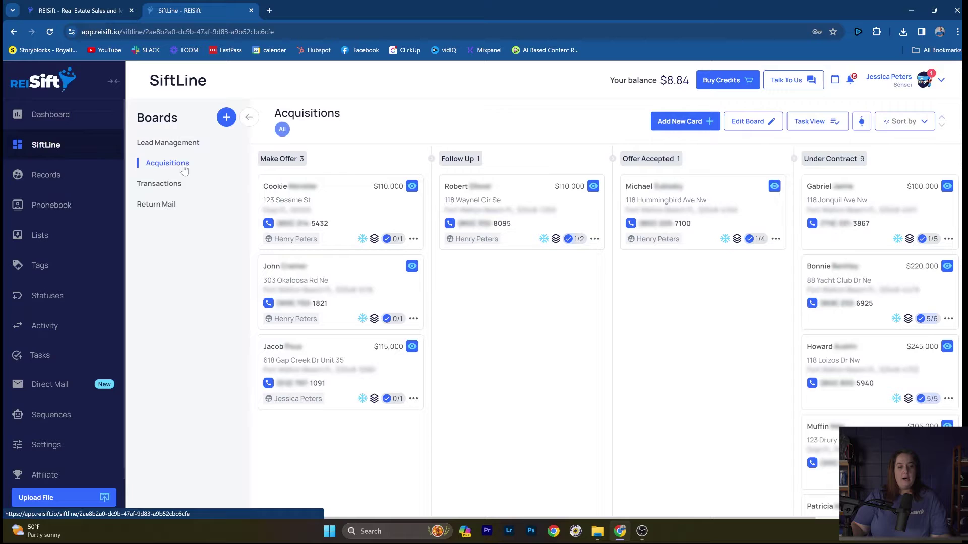
Open the Make Offer card's Deal Details, enter a 100,000 offer amount, and close the form unsubmitted.
{"action": "left_click", "coordinate": [341, 361]}
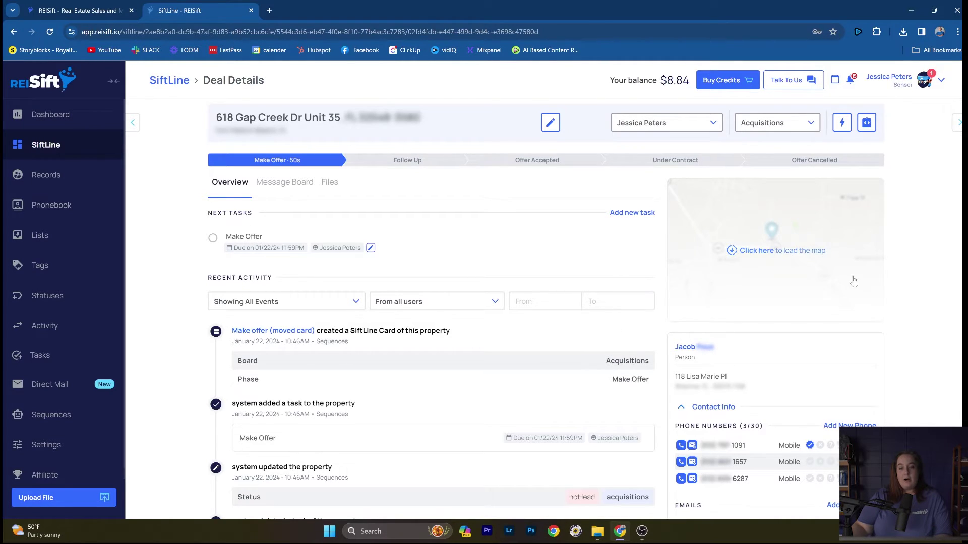
{"action": "scroll", "coordinate": [853, 279], "scroll_direction": "down", "scroll_amount": 3}
{"action": "scroll", "coordinate": [855, 277], "scroll_direction": "down", "scroll_amount": 6}
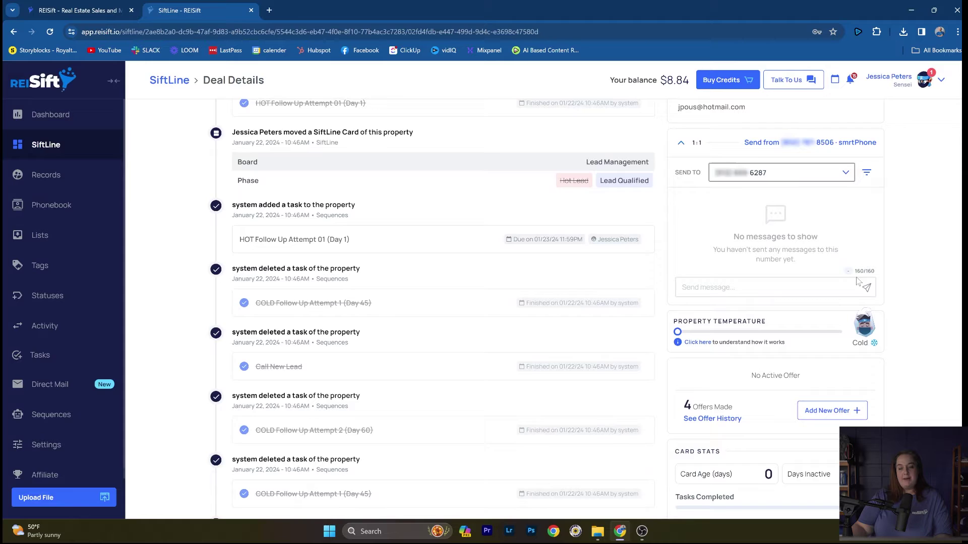
{"action": "left_click", "coordinate": [831, 410]}
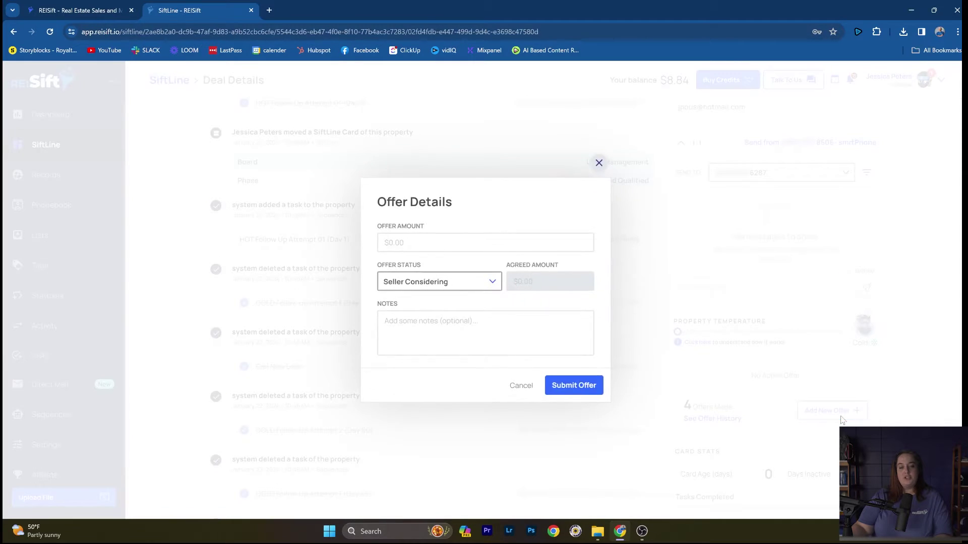
{"action": "left_click", "coordinate": [427, 249]}
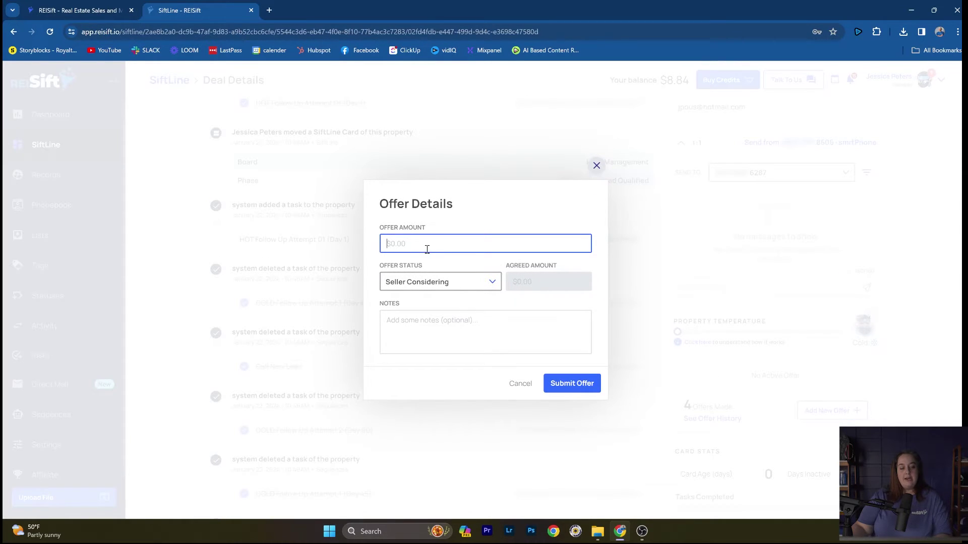
{"action": "type", "text": "100,000"}
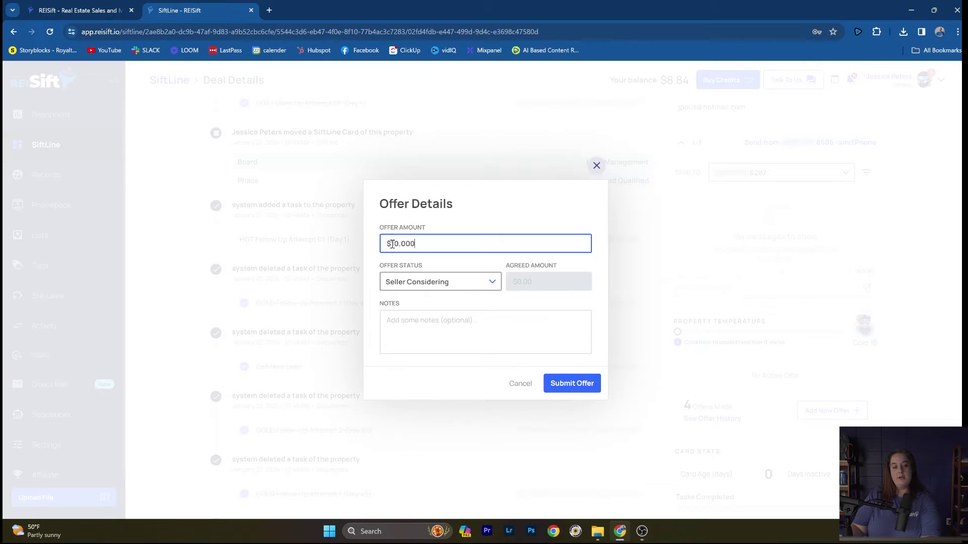
{"action": "left_click", "coordinate": [596, 165]}
View the deal's empty Message Board, then scroll back down to the offers section.
{"action": "scroll", "coordinate": [851, 166], "scroll_direction": "up", "scroll_amount": 8}
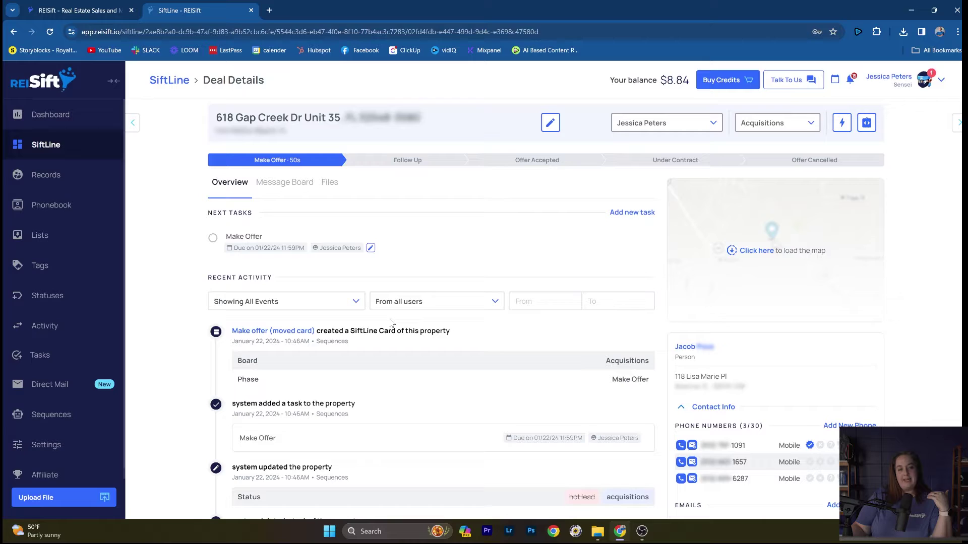
{"action": "left_click", "coordinate": [278, 183]}
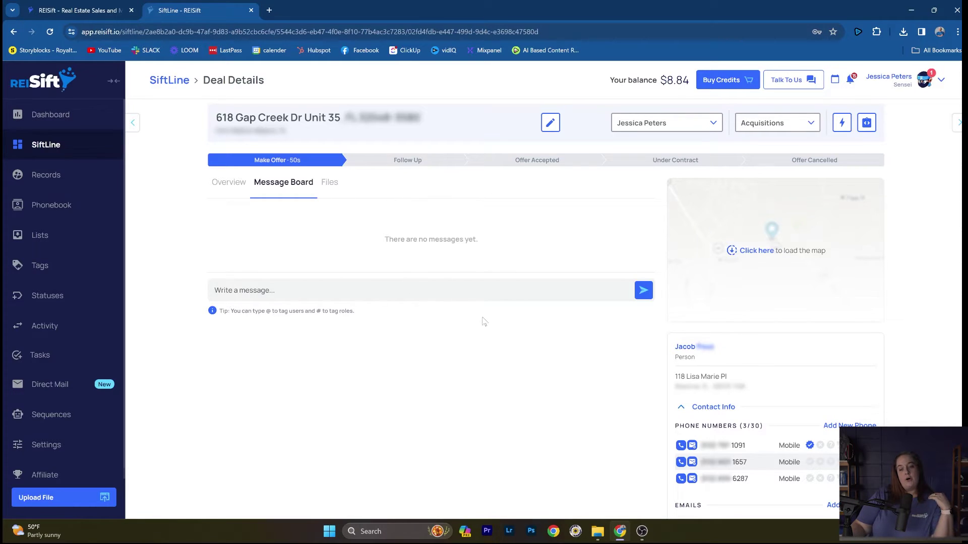
{"action": "scroll", "coordinate": [733, 358], "scroll_direction": "down", "scroll_amount": 10}
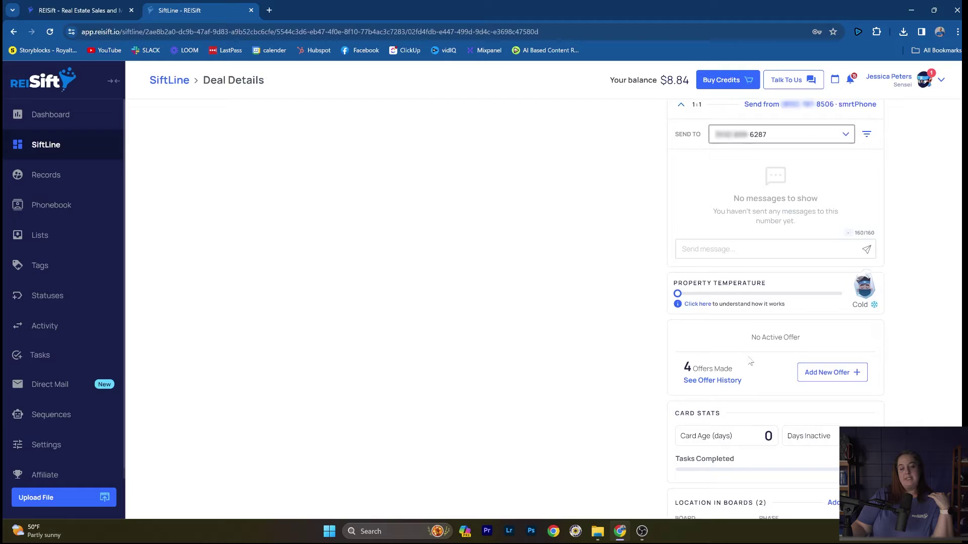
Start a new offer of 100,000 with its status set to Accepted.
{"action": "left_click", "coordinate": [829, 309]}
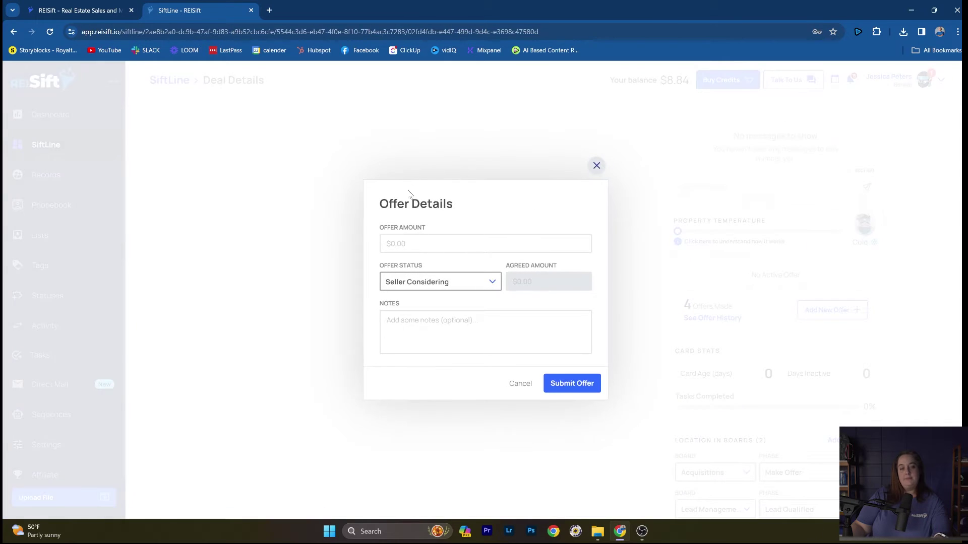
{"action": "left_click", "coordinate": [453, 246]}
{"action": "type", "text": "1000000"}
{"action": "key", "text": "BackSpace"}
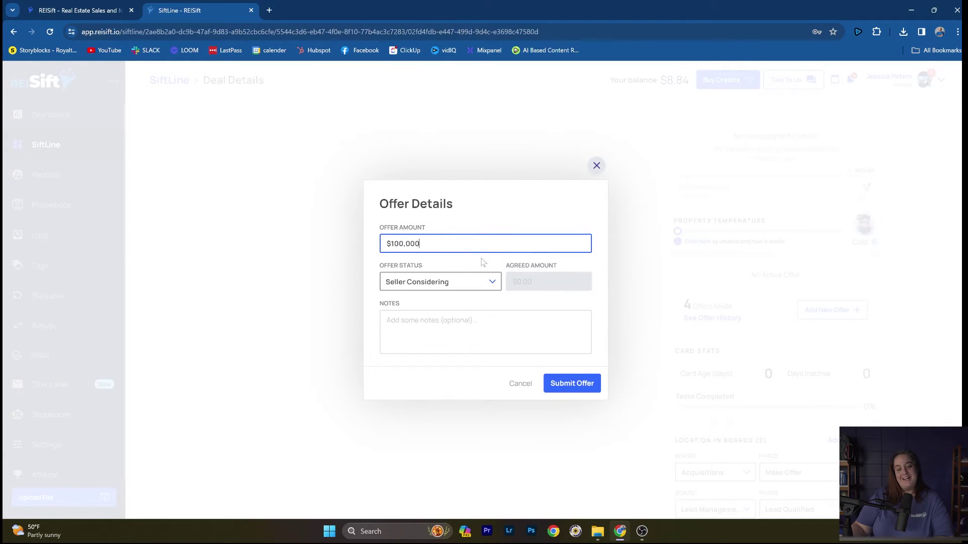
{"action": "left_click", "coordinate": [465, 286]}
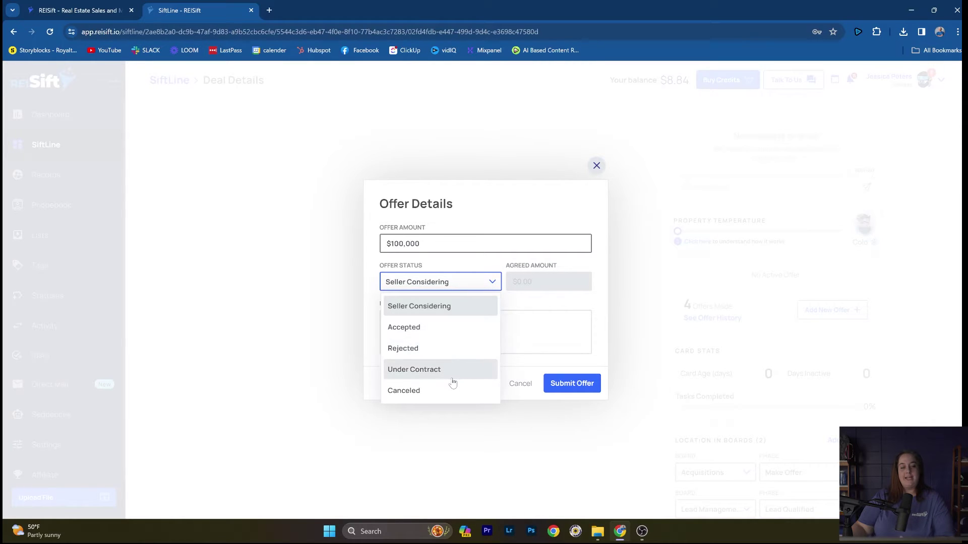
{"action": "left_click", "coordinate": [432, 328]}
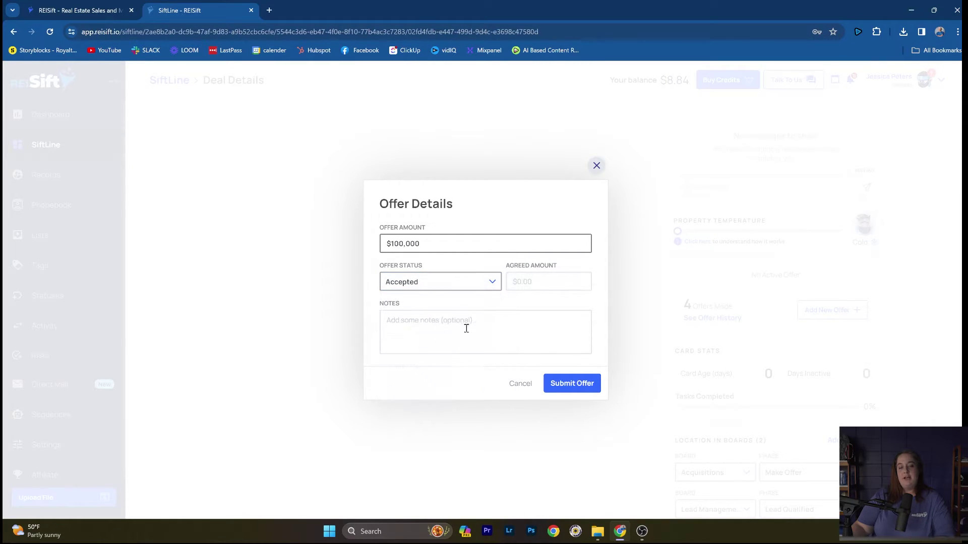
Enter a $100,000 agreed amount, change status to Under Contract, and submit the offer.
{"action": "left_click", "coordinate": [572, 381]}
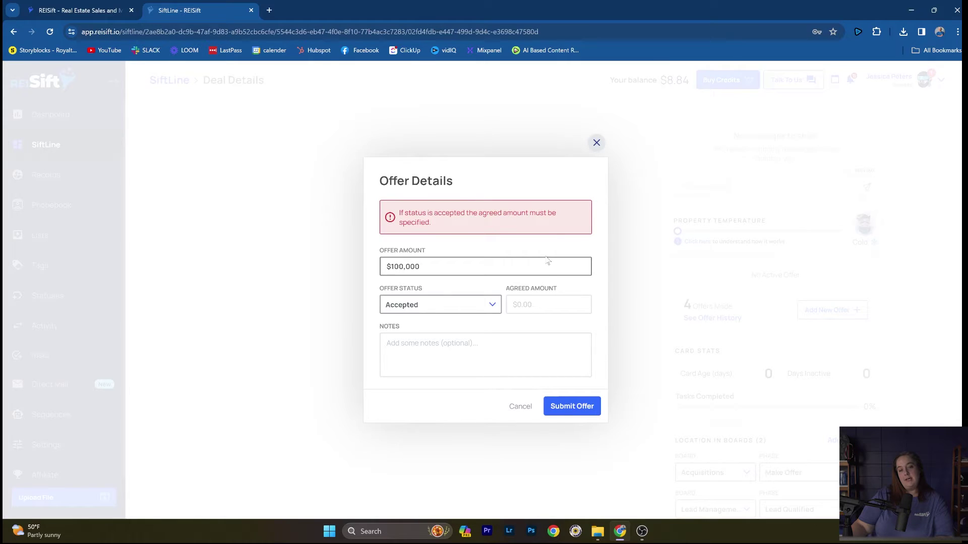
{"action": "left_click", "coordinate": [528, 302]}
{"action": "type", "text": "100"}
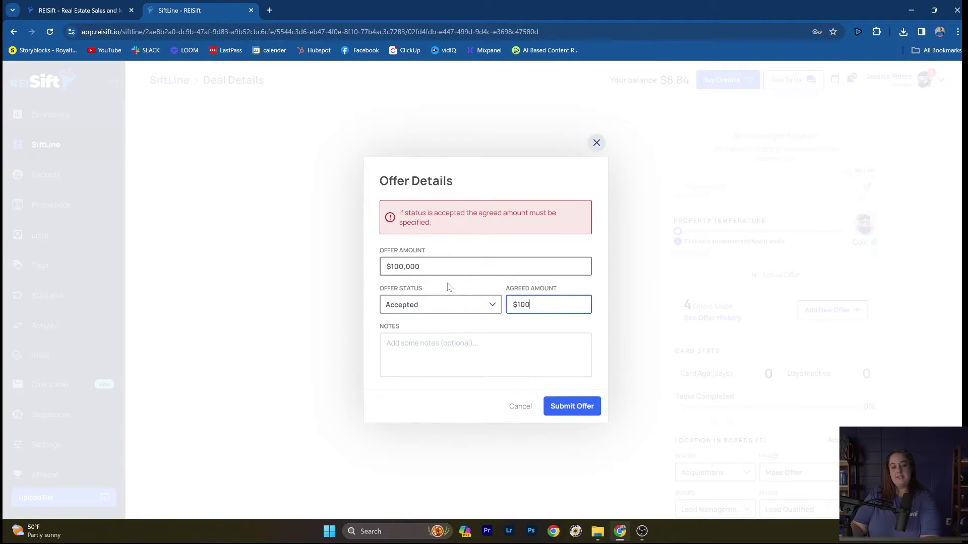
{"action": "type", "text": ",000"}
{"action": "left_click", "coordinate": [447, 308]}
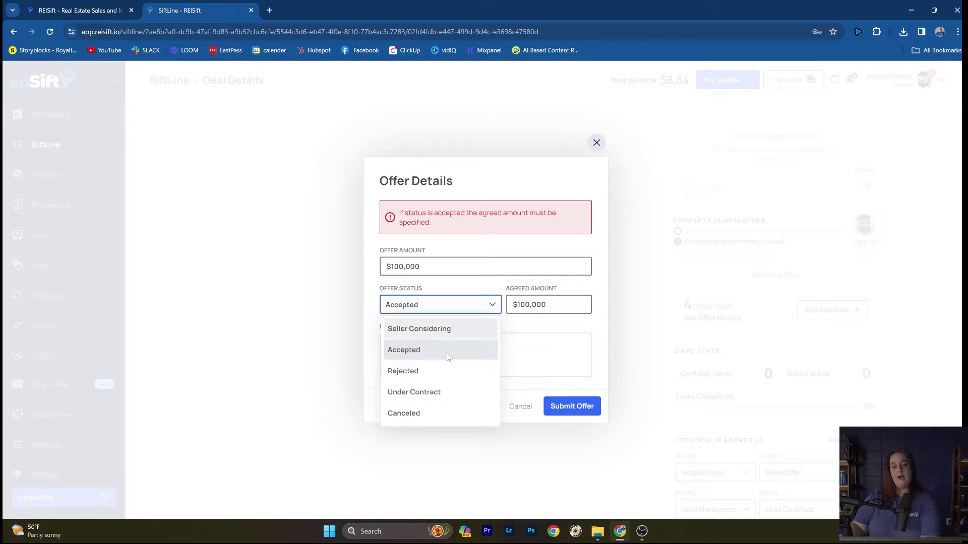
{"action": "left_click", "coordinate": [434, 393]}
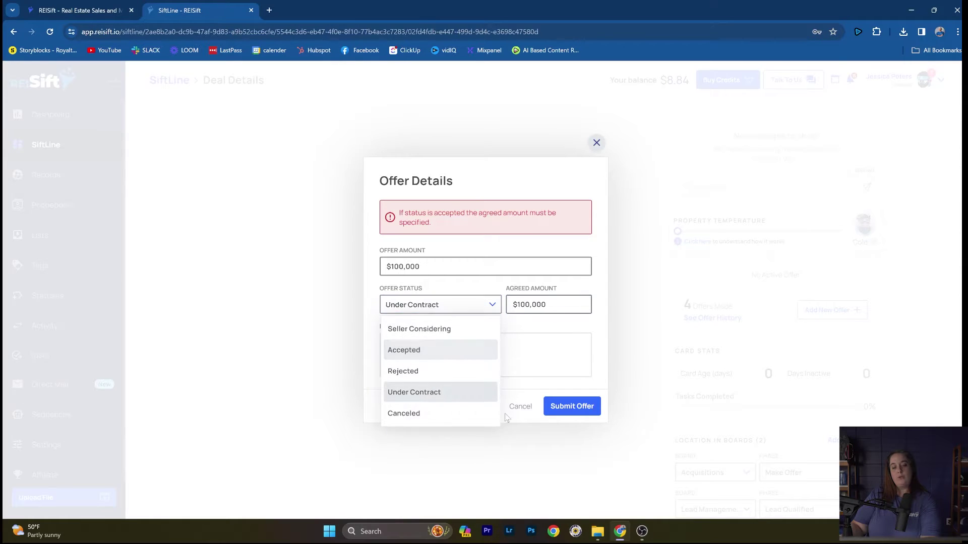
{"action": "left_click", "coordinate": [596, 408]}
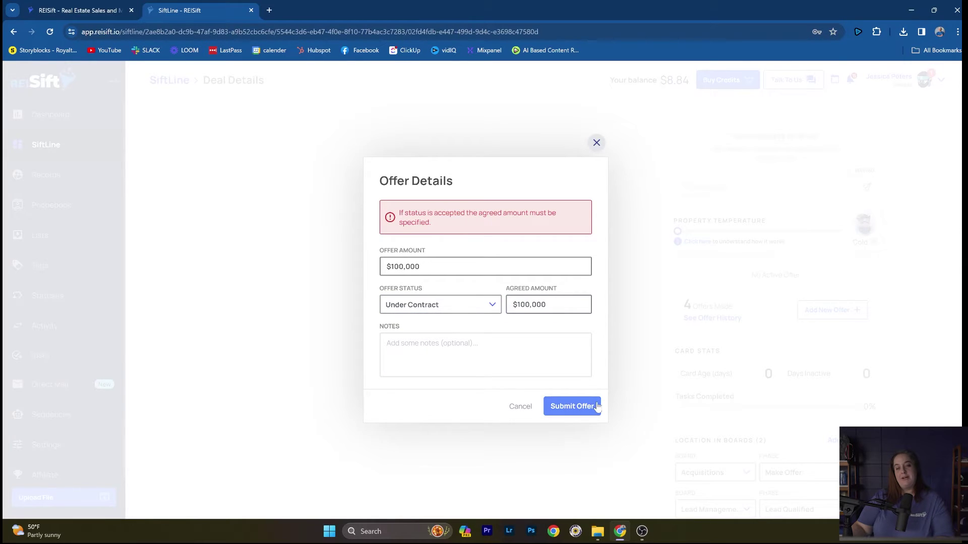
{"action": "left_click", "coordinate": [580, 408]}
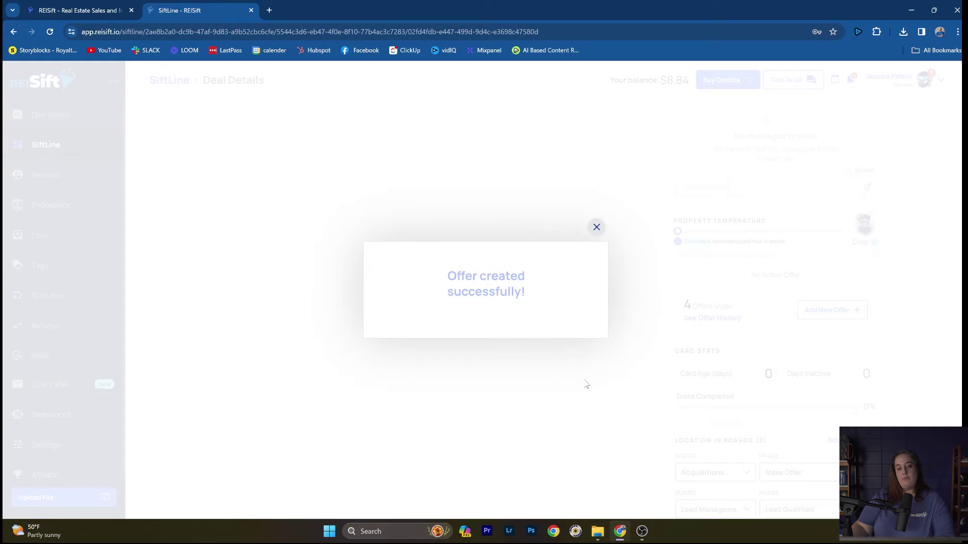
{"action": "left_click", "coordinate": [602, 234]}
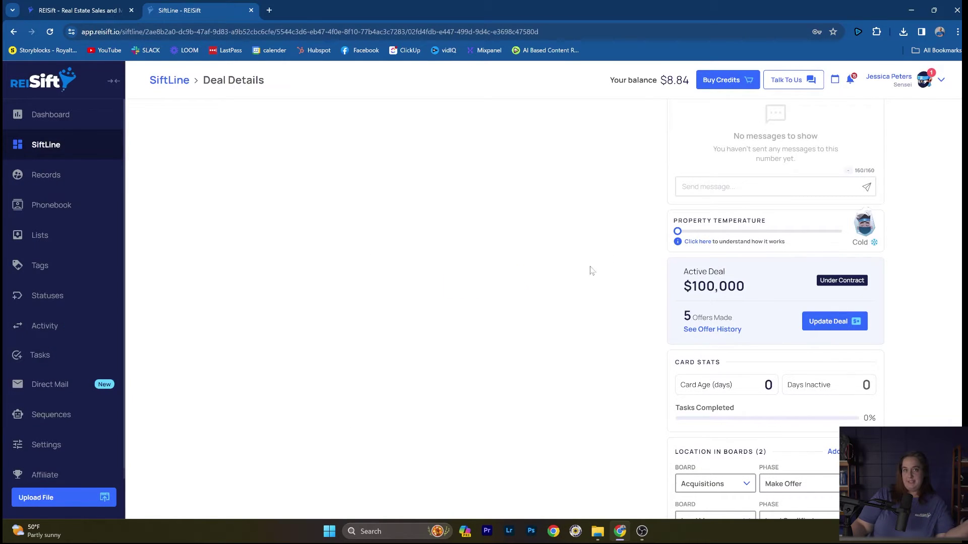
Move the deal to Under Contract, then open Update Deal and view its Deal Type and Post Contract Status choices.
{"action": "scroll", "coordinate": [529, 165], "scroll_direction": "up", "scroll_amount": 15}
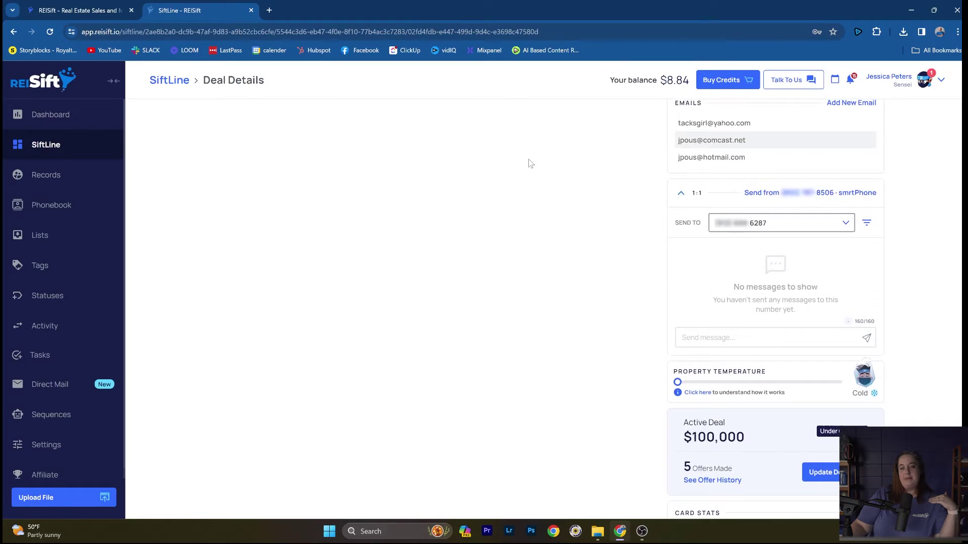
{"action": "left_click", "coordinate": [693, 160]}
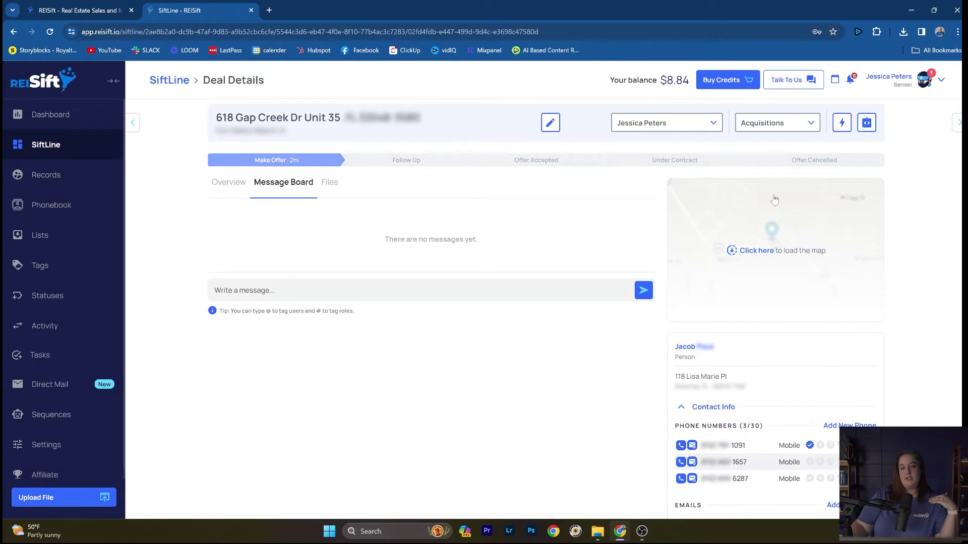
{"action": "scroll", "coordinate": [820, 330], "scroll_direction": "down", "scroll_amount": 8}
{"action": "scroll", "coordinate": [820, 331], "scroll_direction": "down", "scroll_amount": 2}
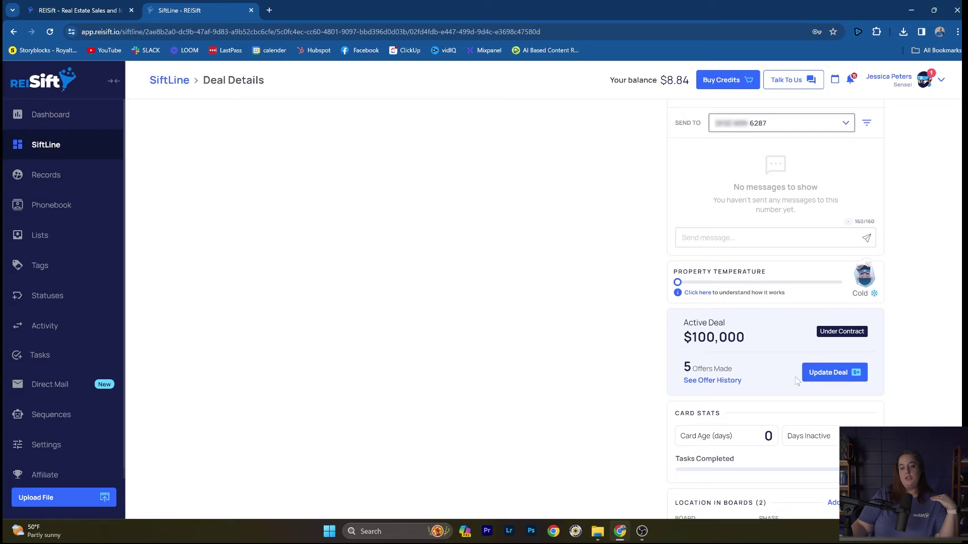
{"action": "left_click", "coordinate": [821, 375]}
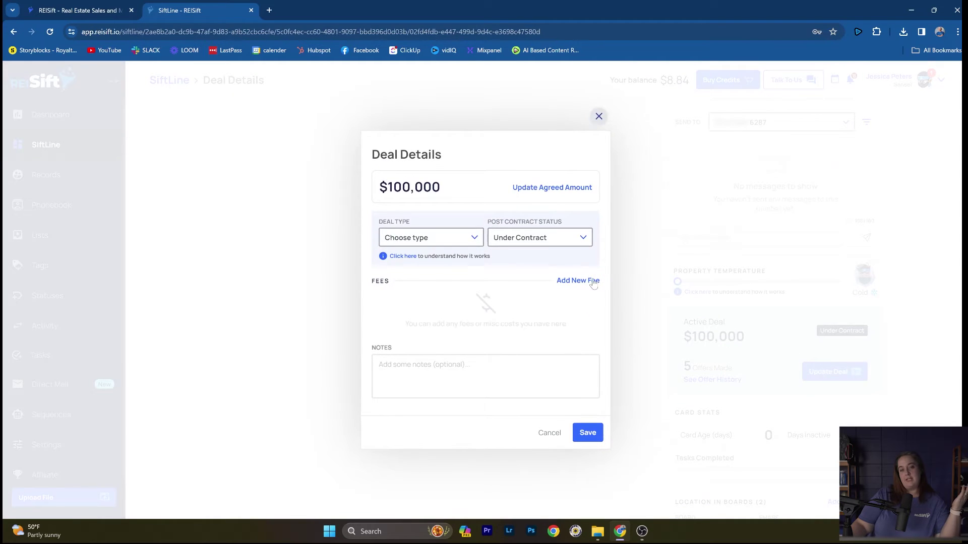
{"action": "left_click", "coordinate": [446, 239]}
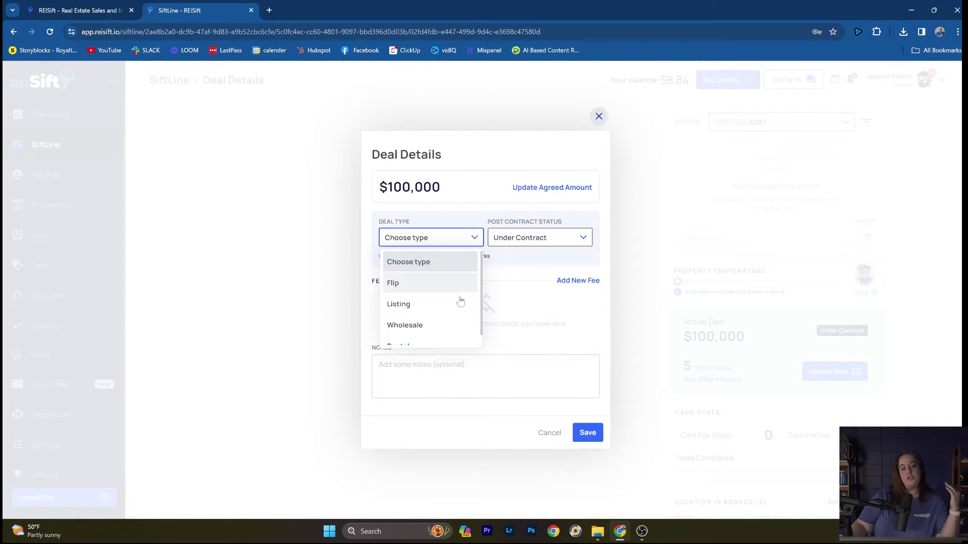
{"action": "scroll", "coordinate": [460, 306], "scroll_direction": "down", "scroll_amount": 1}
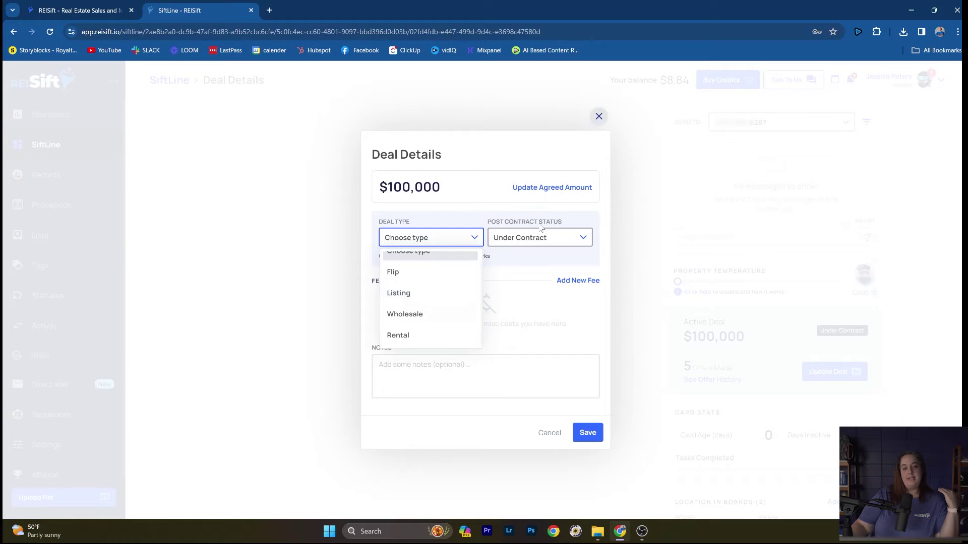
{"action": "left_click", "coordinate": [538, 242]}
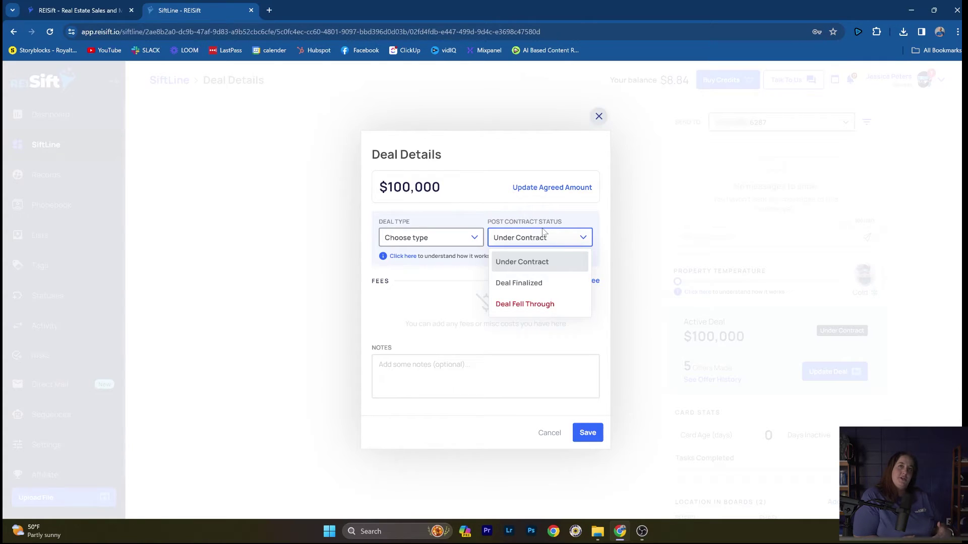
Open the Records page listing property records with status and skip-trace age.
{"action": "left_click", "coordinate": [40, 175]}
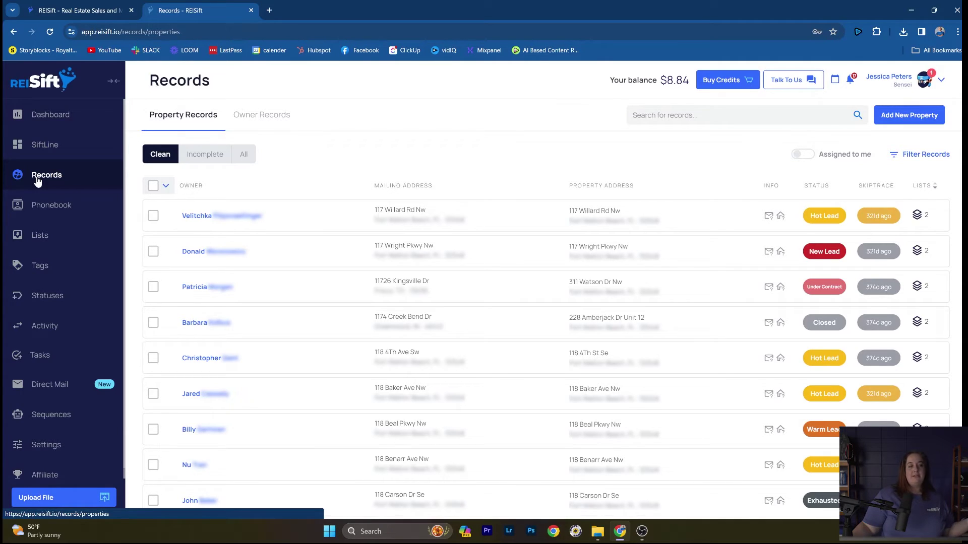
Start a new campaign from the default Direct Mail folder.
{"action": "left_click", "coordinate": [56, 398]}
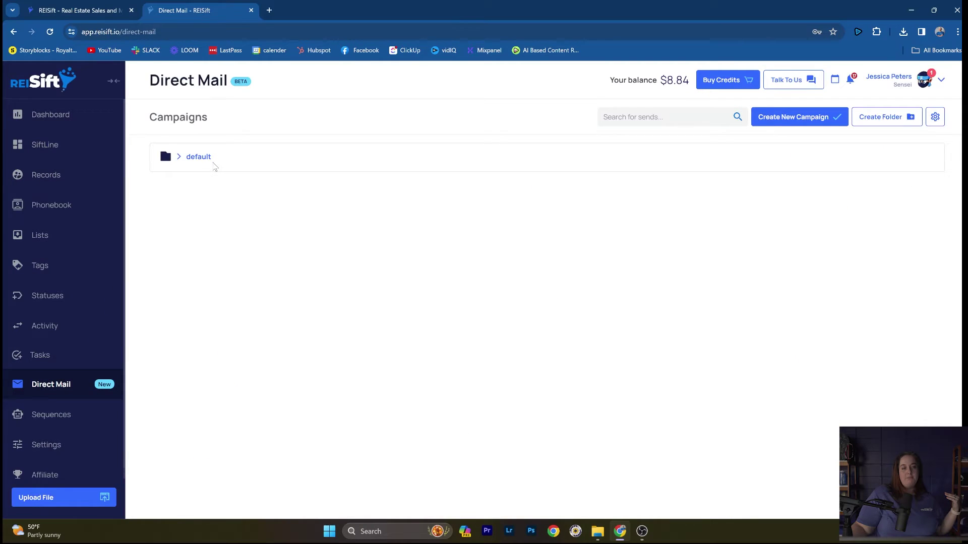
{"action": "left_click", "coordinate": [195, 159]}
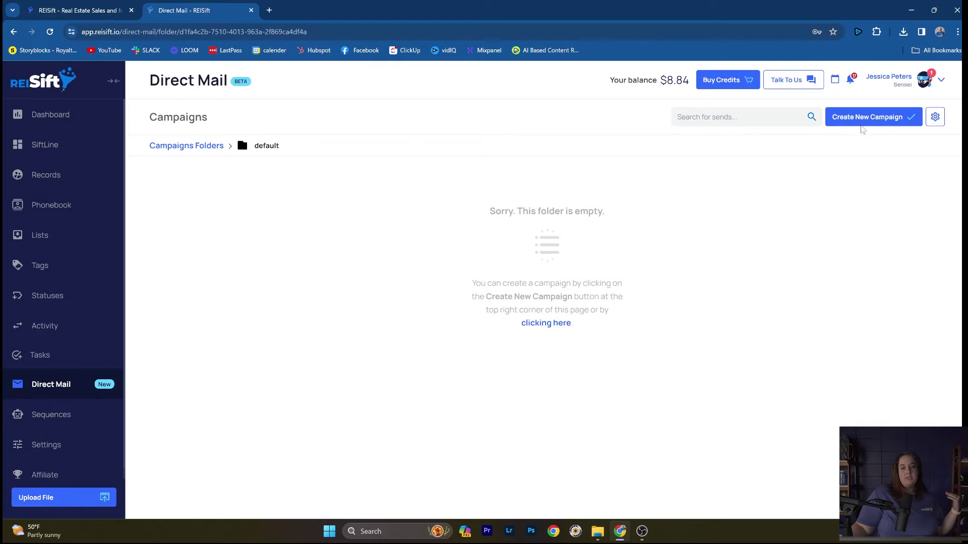
{"action": "left_click", "coordinate": [863, 123]}
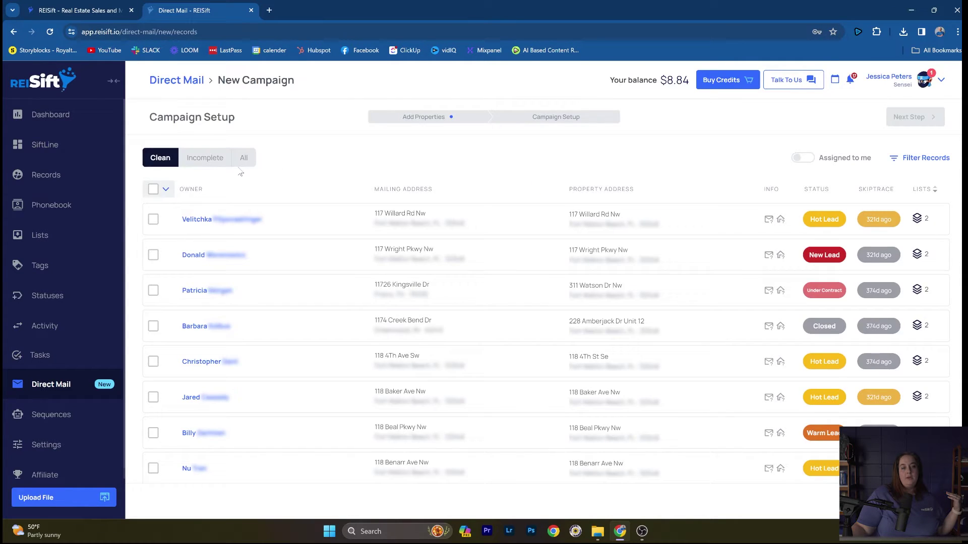
Select the 10 visible property records and name the campaign 'practice'.
{"action": "left_click", "coordinate": [912, 166]}
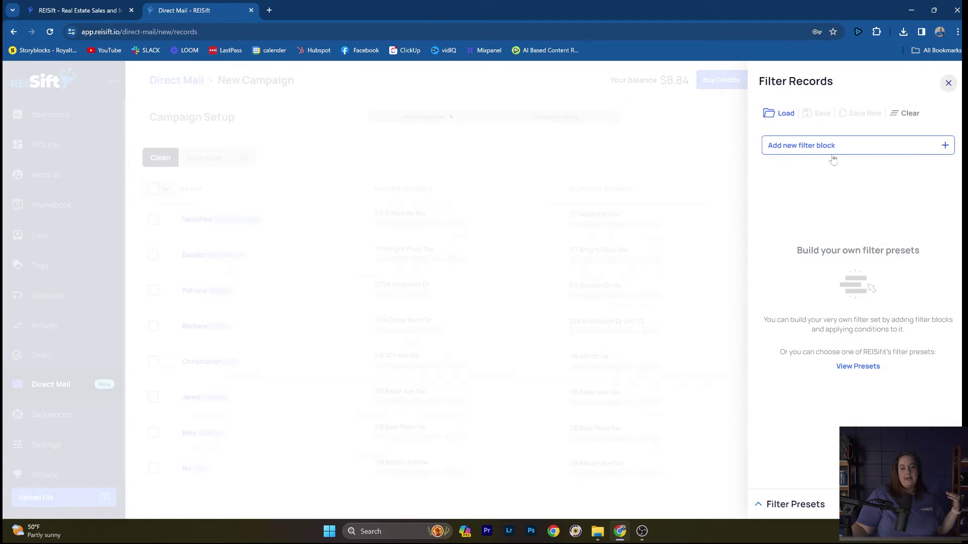
{"action": "left_click", "coordinate": [667, 158]}
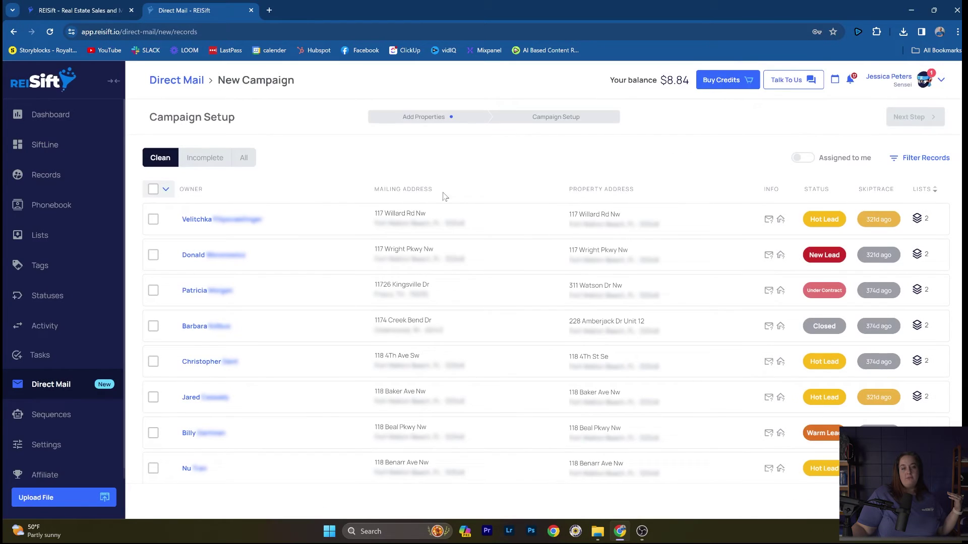
{"action": "left_click", "coordinate": [166, 190]}
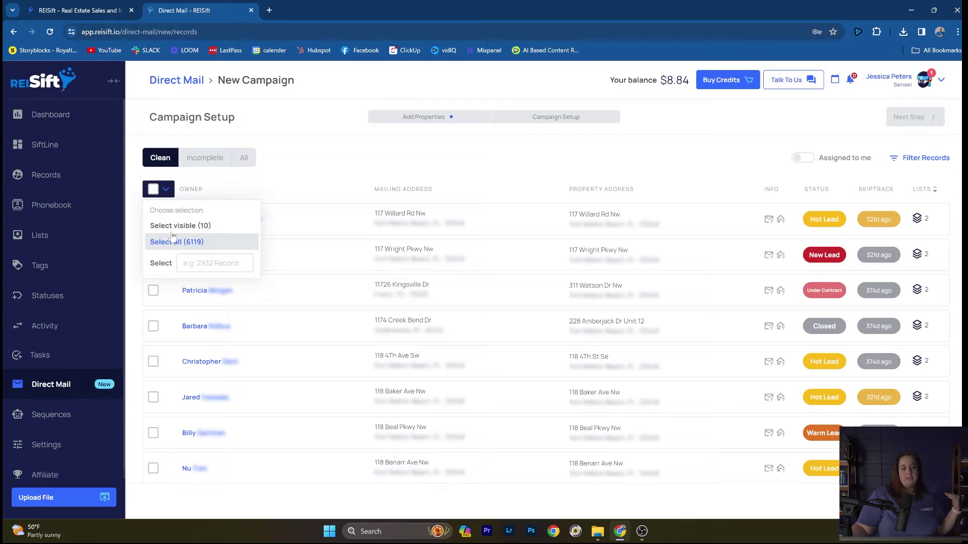
{"action": "left_click", "coordinate": [173, 226]}
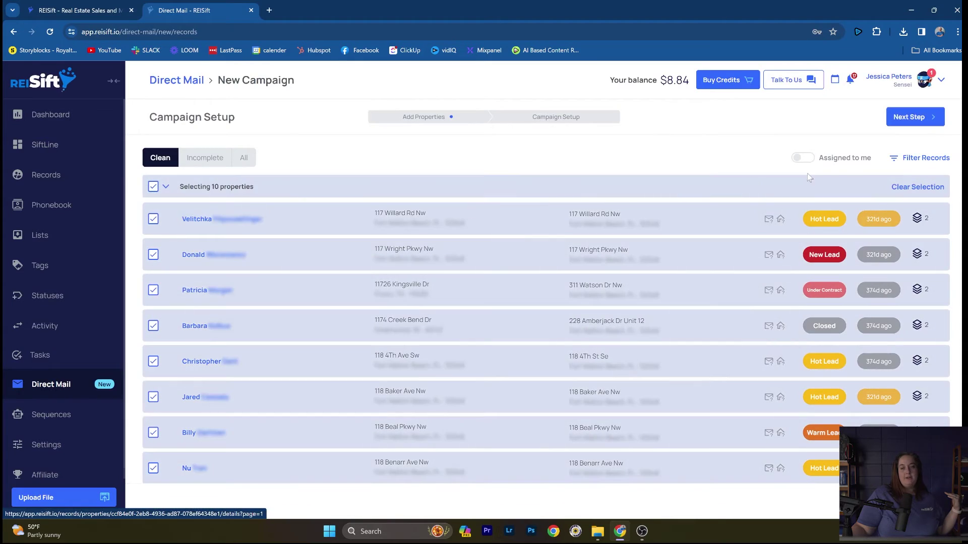
{"action": "left_click", "coordinate": [922, 117]}
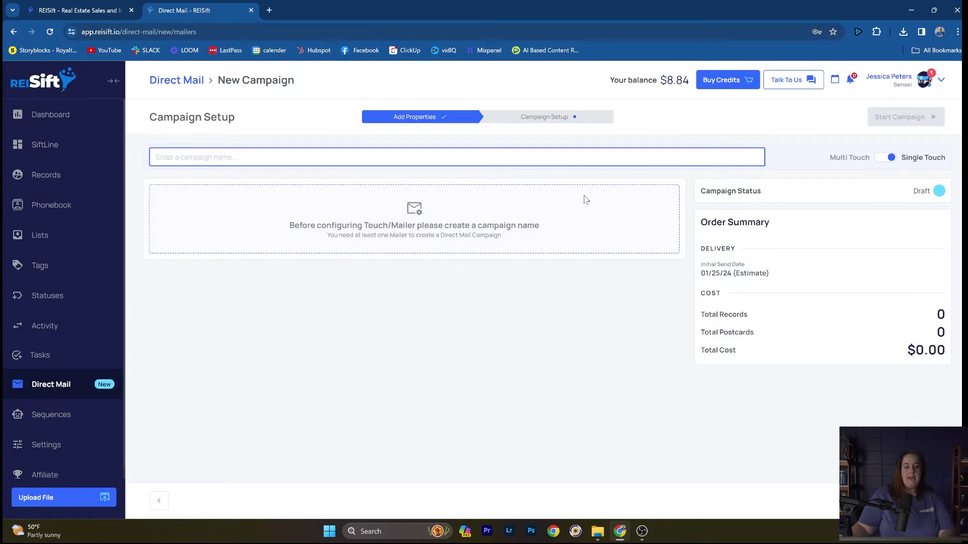
{"action": "type", "text": "pr"}
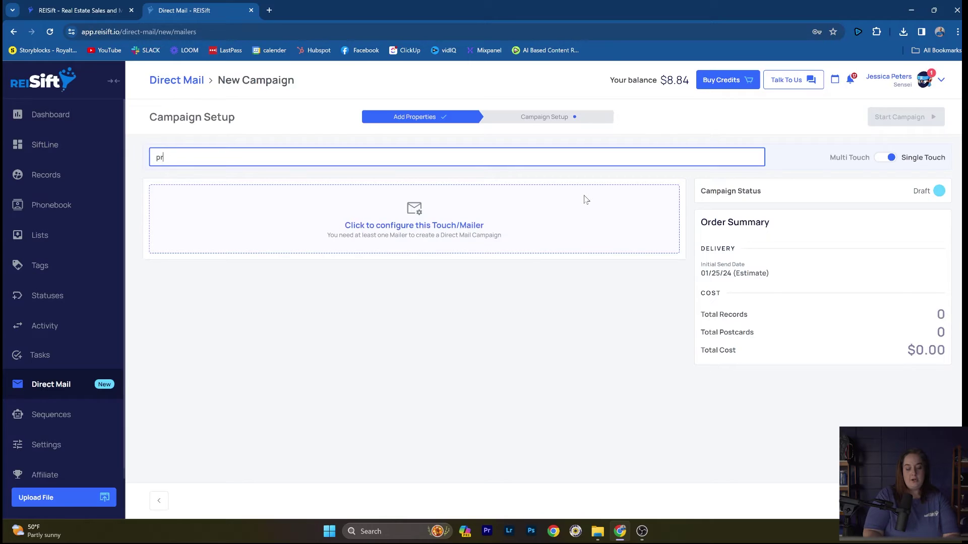
{"action": "type", "text": "actice"}
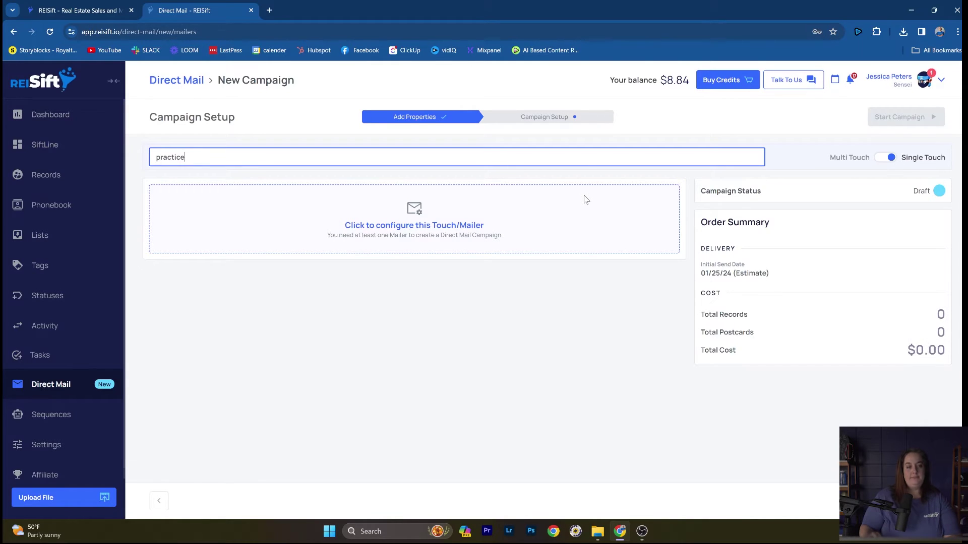
Choose the 4.25 x 5.5 Absentee Doodle Streetview postcard as the first mailer.
{"action": "left_click", "coordinate": [437, 229]}
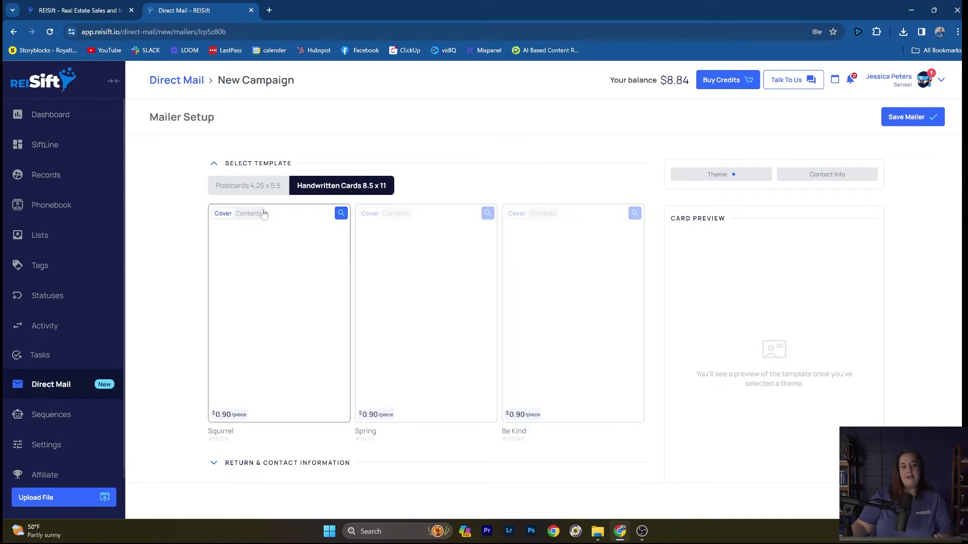
{"action": "left_click", "coordinate": [267, 193]}
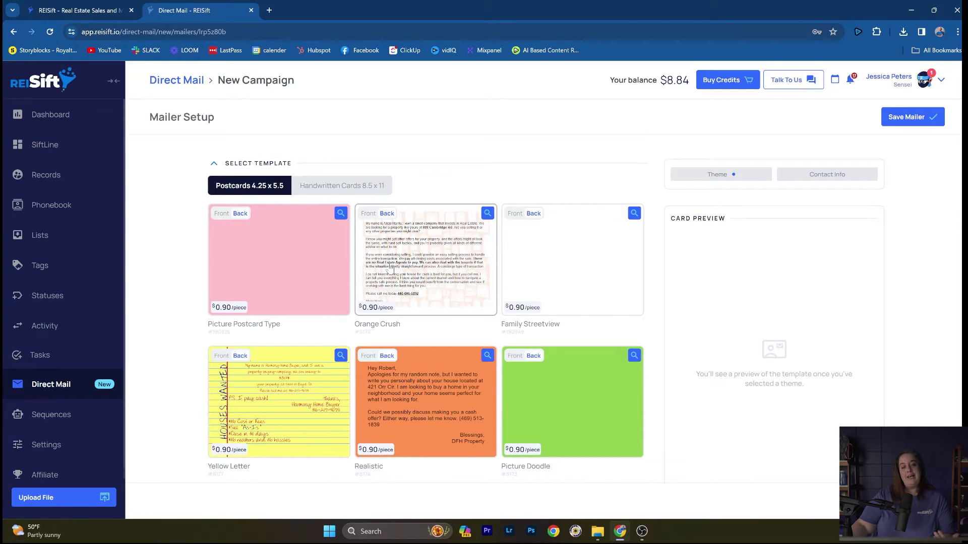
{"action": "scroll", "coordinate": [428, 256], "scroll_direction": "down", "scroll_amount": 4}
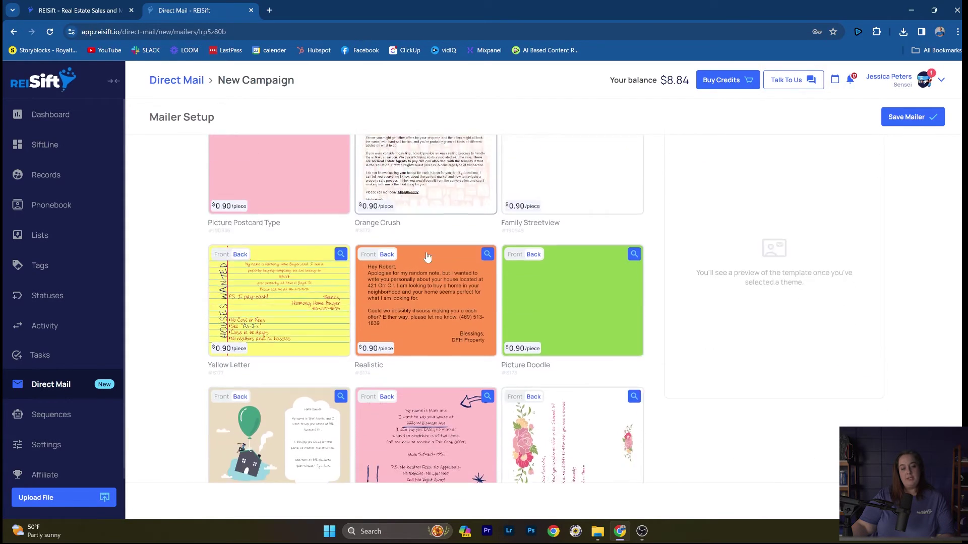
{"action": "left_click", "coordinate": [480, 310]}
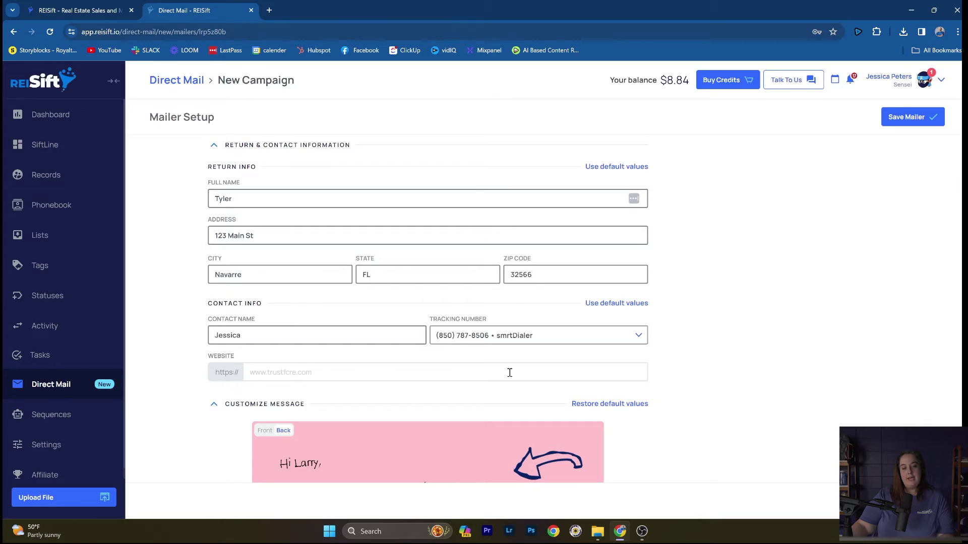
{"action": "scroll", "coordinate": [519, 237], "scroll_direction": "up", "scroll_amount": 10}
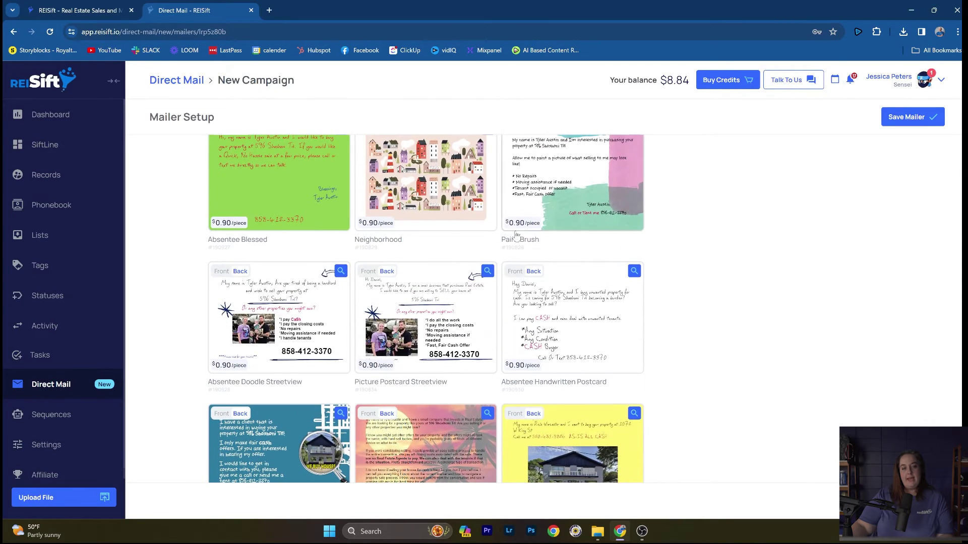
{"action": "left_click", "coordinate": [244, 333]}
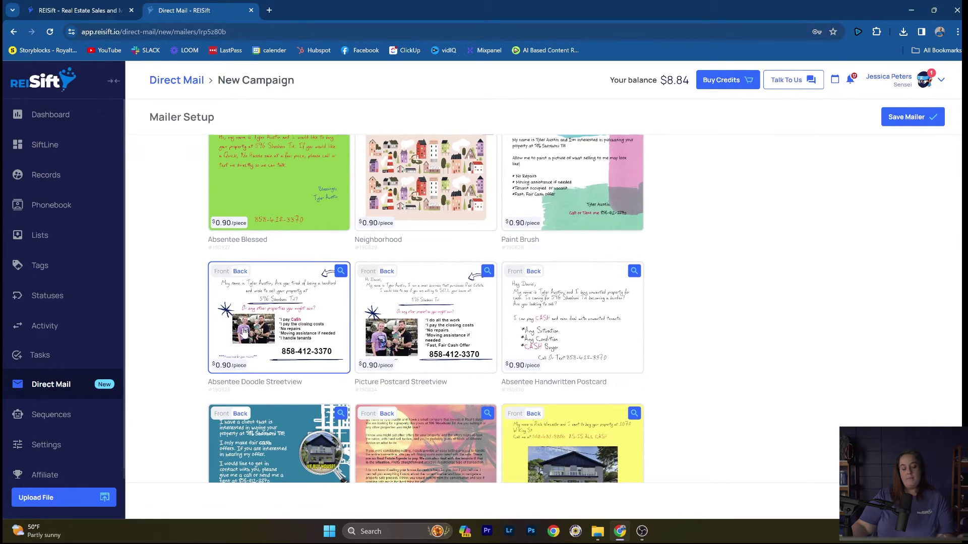
{"action": "left_click", "coordinate": [322, 295]}
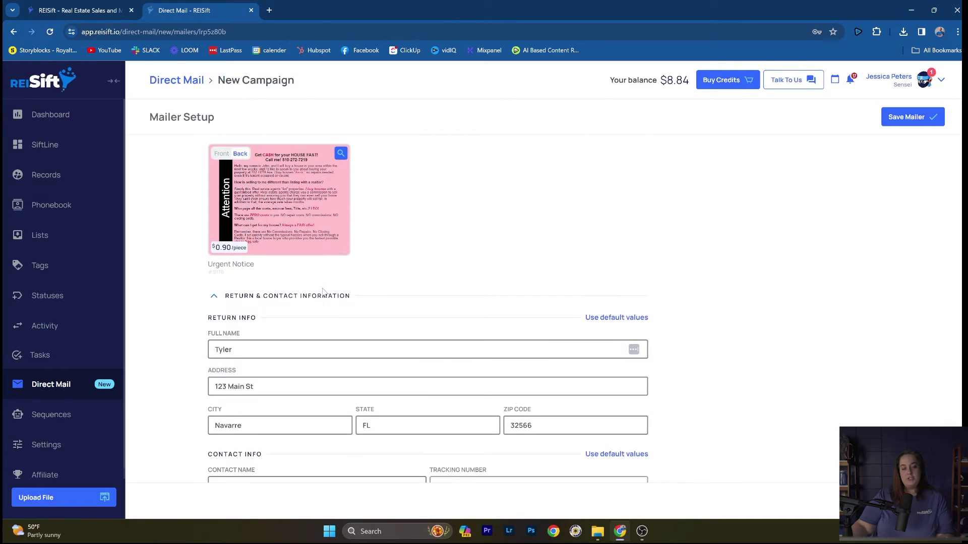
Keep the Default photo on the postcard.
{"action": "scroll", "coordinate": [324, 292], "scroll_direction": "down", "scroll_amount": 5}
{"action": "scroll", "coordinate": [323, 292], "scroll_direction": "down", "scroll_amount": 2}
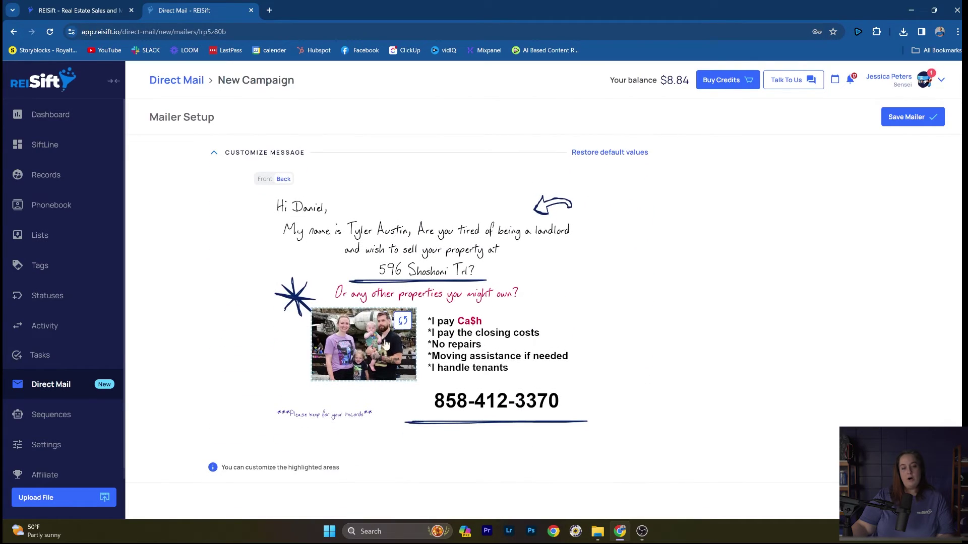
{"action": "left_click", "coordinate": [403, 321]}
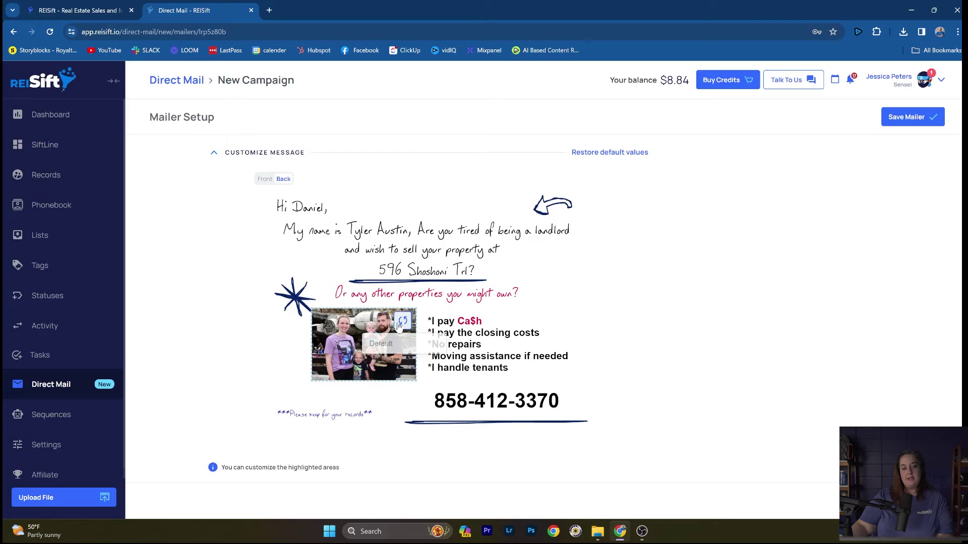
{"action": "left_click", "coordinate": [379, 347]}
{"action": "left_click", "coordinate": [379, 333]}
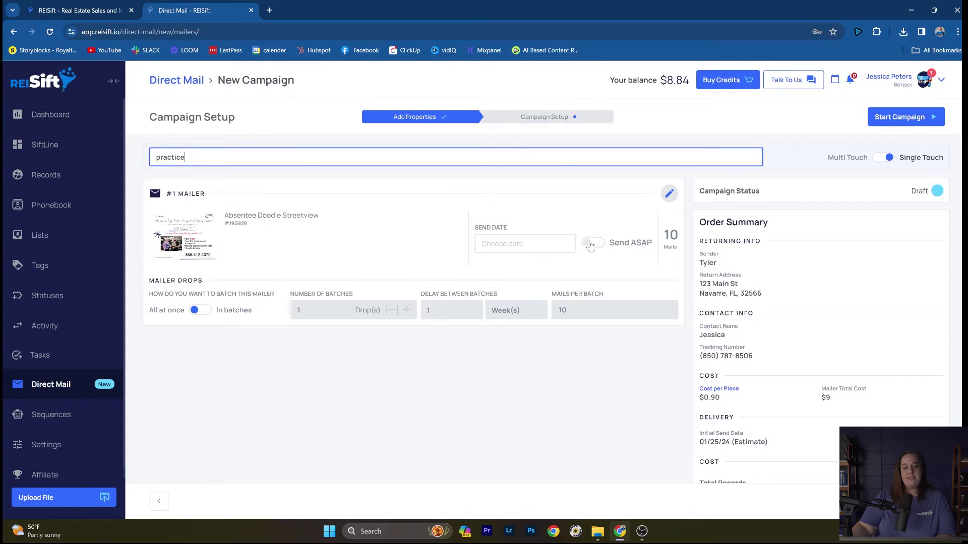
Set the first mailer to Send ASAP and switch the campaign to Multi Touch.
{"action": "left_click", "coordinate": [543, 245]}
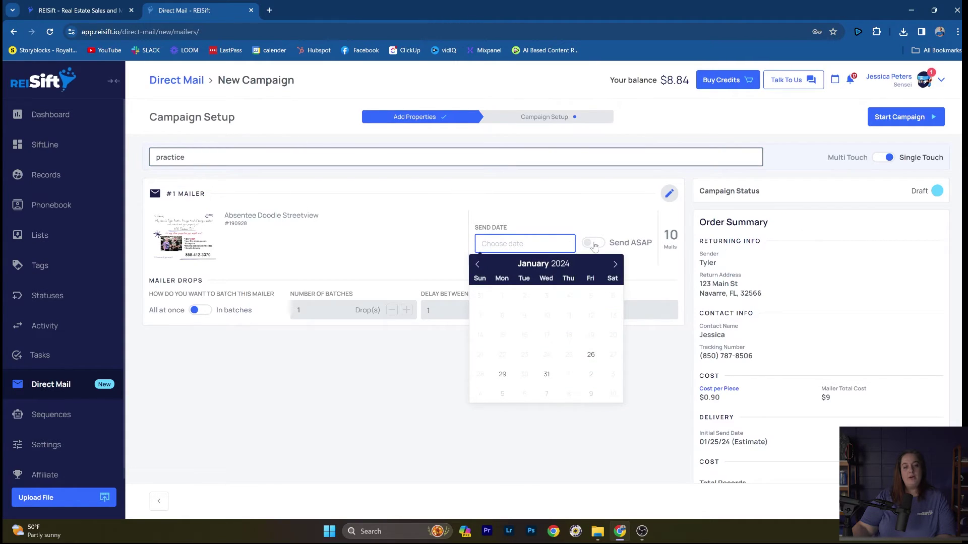
{"action": "left_click", "coordinate": [594, 245]}
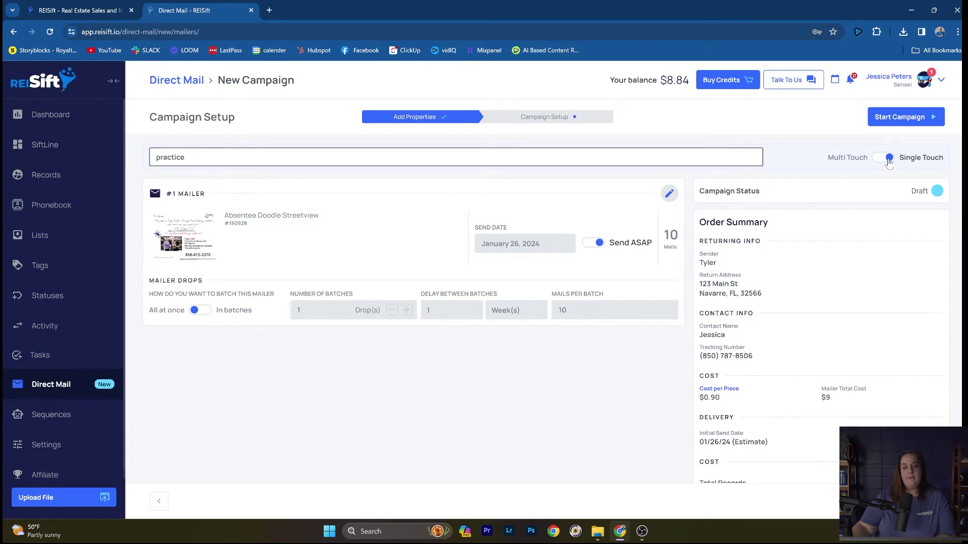
{"action": "left_click", "coordinate": [888, 158]}
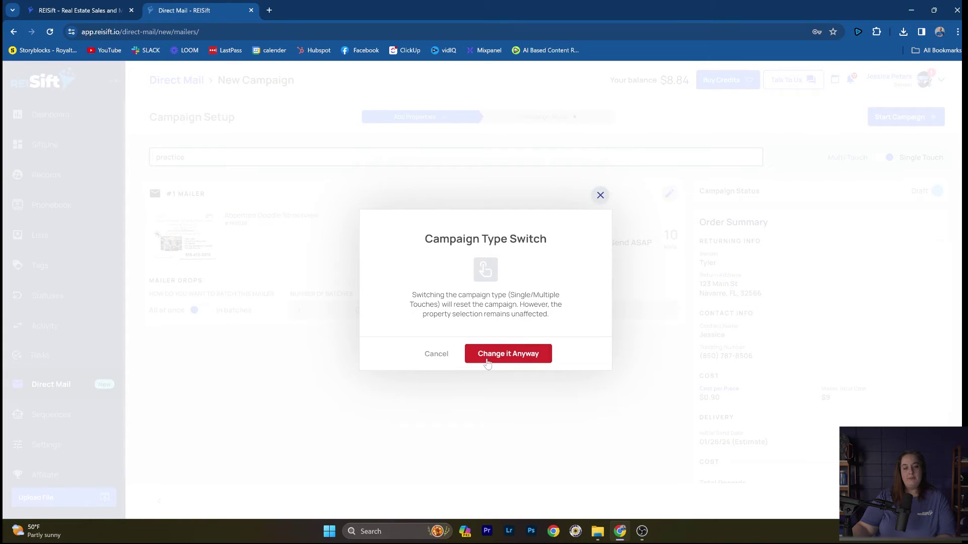
{"action": "left_click", "coordinate": [508, 354]}
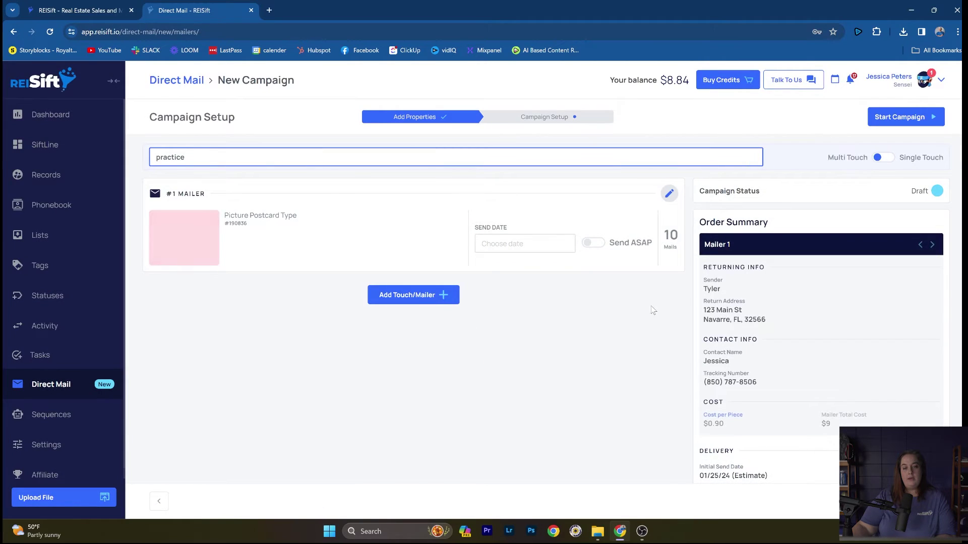
{"action": "left_click", "coordinate": [593, 243]}
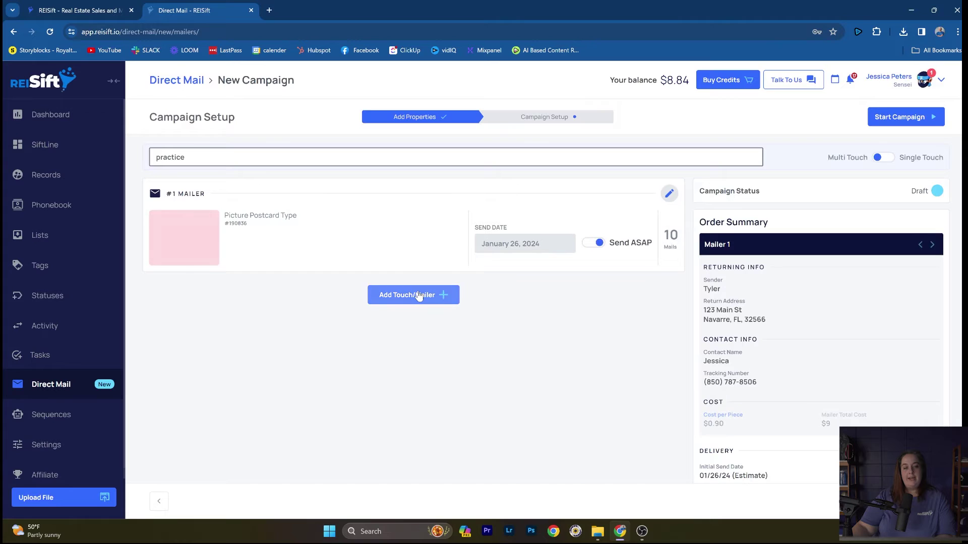
Add a second Orange Crush mailer sent 1 month later.
{"action": "left_click", "coordinate": [419, 295]}
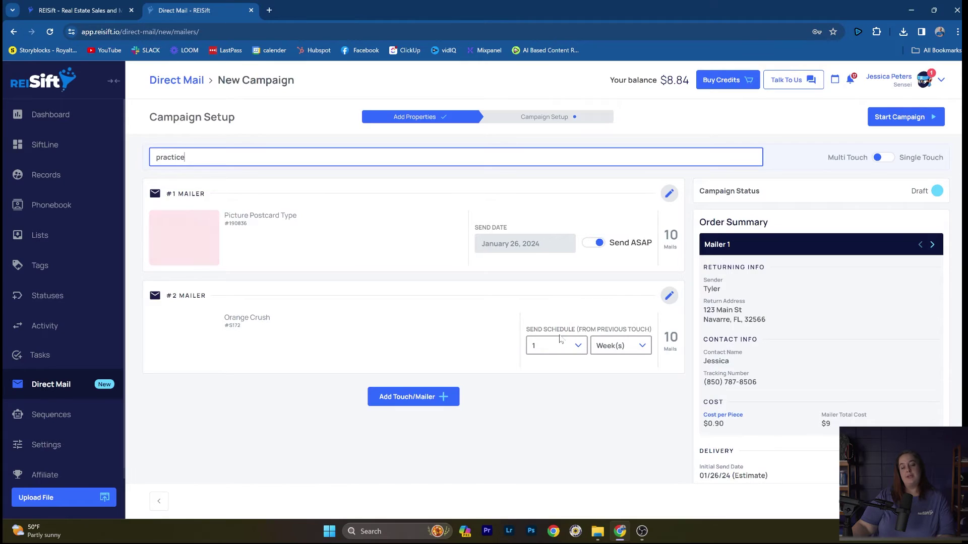
{"action": "left_click", "coordinate": [618, 349]}
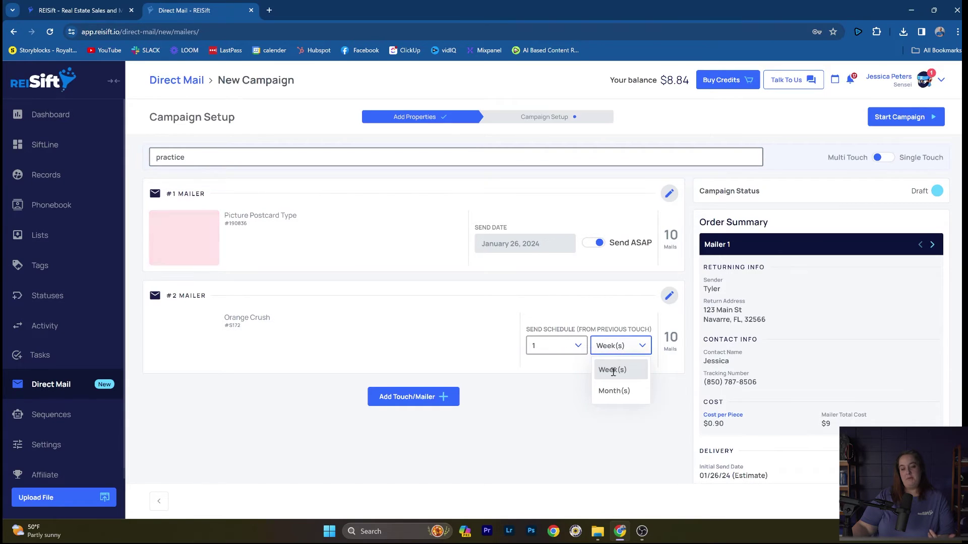
{"action": "left_click", "coordinate": [610, 392]}
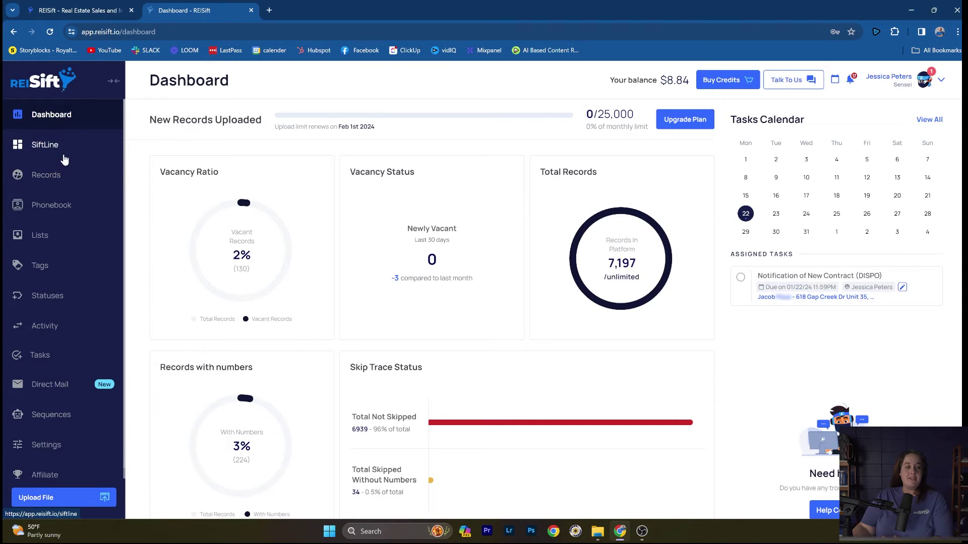
Visit Phonebook and Activity, ending on Tasks showing 5 of 42 tasks completed today.
{"action": "left_click", "coordinate": [58, 204]}
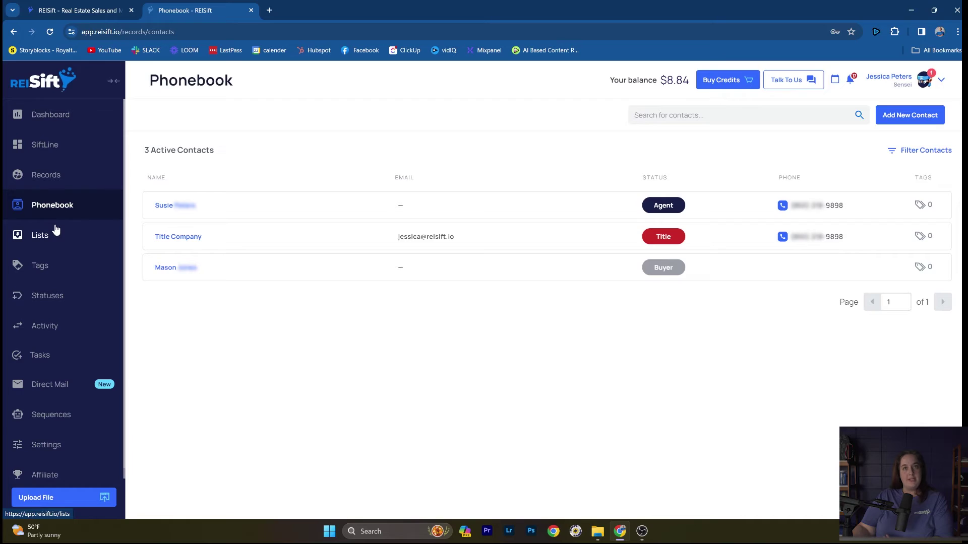
{"action": "left_click", "coordinate": [52, 325]}
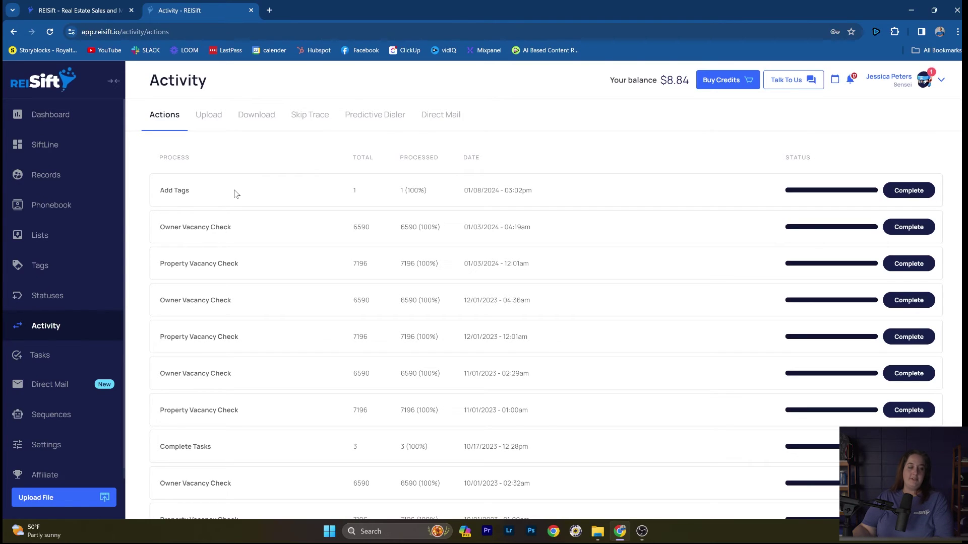
{"action": "left_click", "coordinate": [43, 367]}
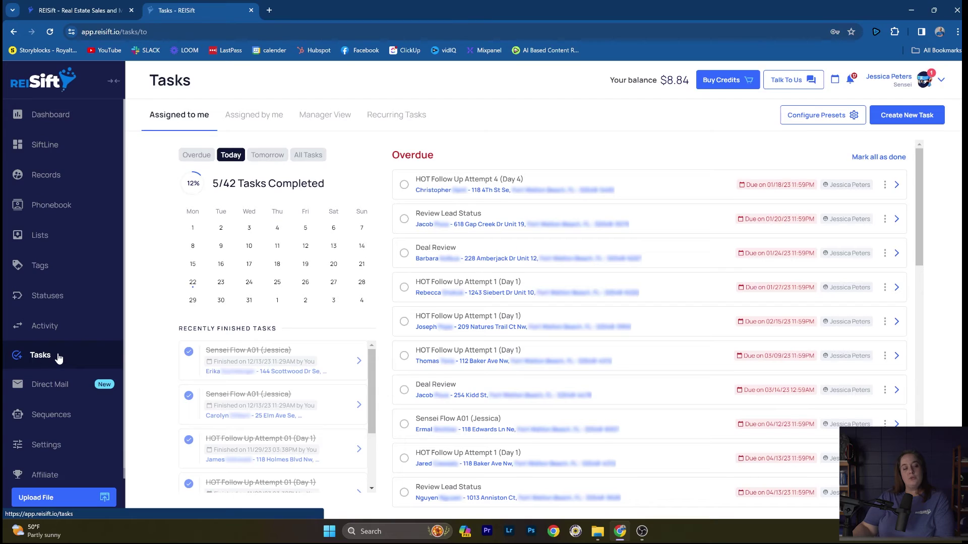
Look over the Sequences folders, then go to the Affiliate rewards page (First to Market Challenge signup).
{"action": "left_click", "coordinate": [47, 413]}
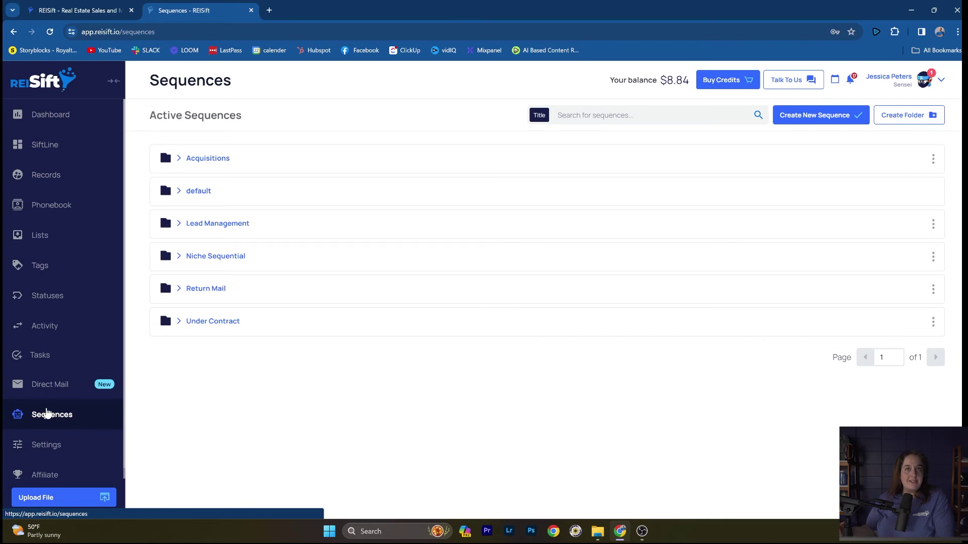
{"action": "left_click", "coordinate": [45, 476]}
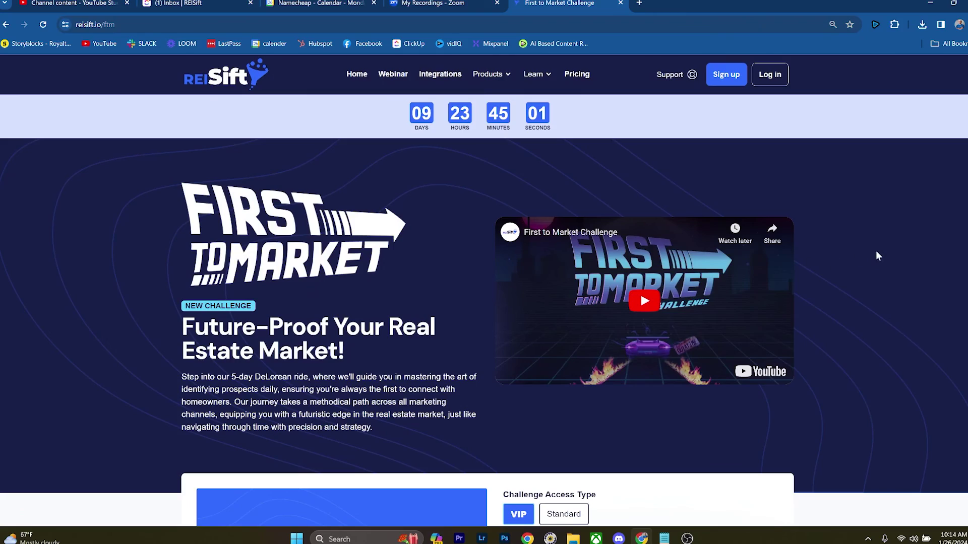
Scroll the First to Market page through the Day 1–5 agenda, Fundamentals to KPIs, to the testimonials.
{"action": "scroll", "coordinate": [870, 257], "scroll_direction": "down", "scroll_amount": 2}
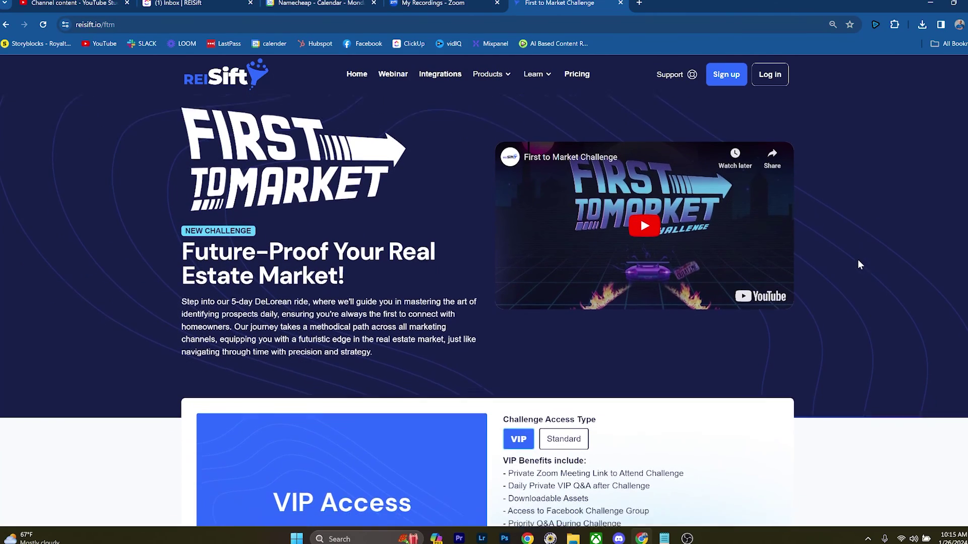
{"action": "scroll", "coordinate": [857, 262], "scroll_direction": "down", "scroll_amount": 3}
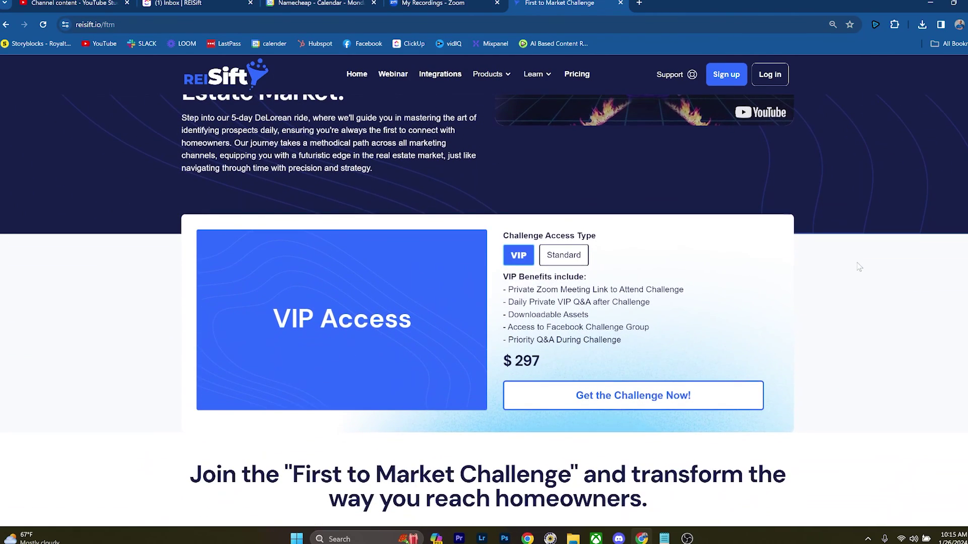
{"action": "scroll", "coordinate": [858, 265], "scroll_direction": "down", "scroll_amount": 5}
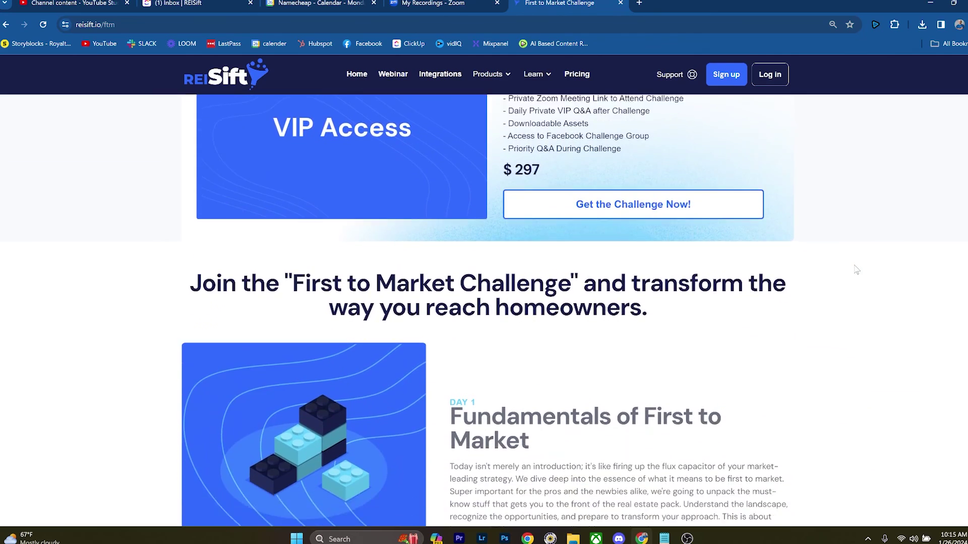
{"action": "scroll", "coordinate": [851, 279], "scroll_direction": "down", "scroll_amount": 4}
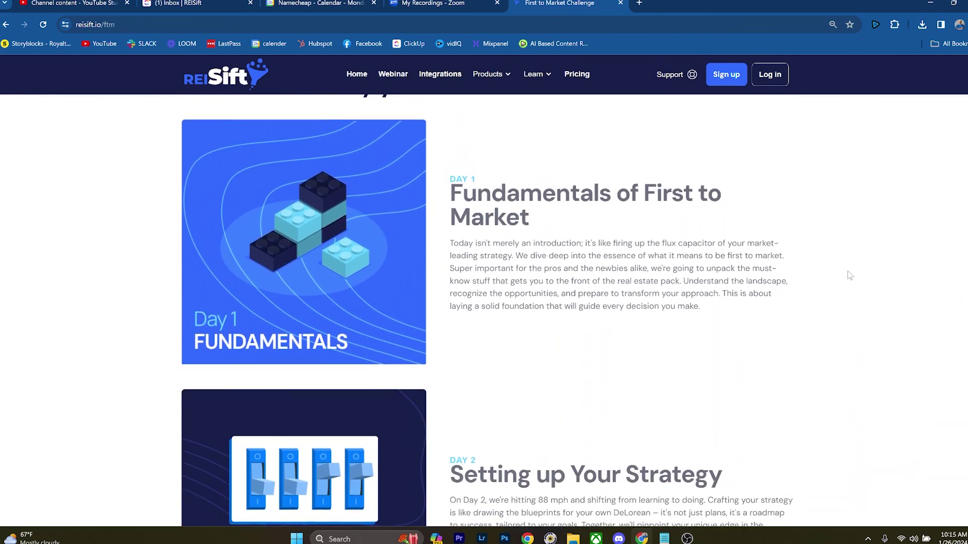
{"action": "scroll", "coordinate": [839, 287], "scroll_direction": "down", "scroll_amount": 5}
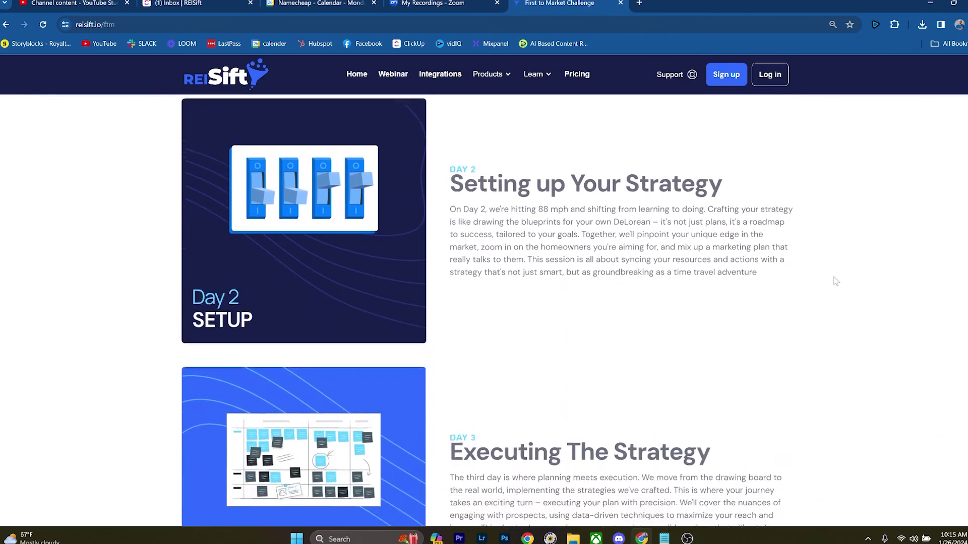
{"action": "scroll", "coordinate": [827, 293], "scroll_direction": "down", "scroll_amount": 6}
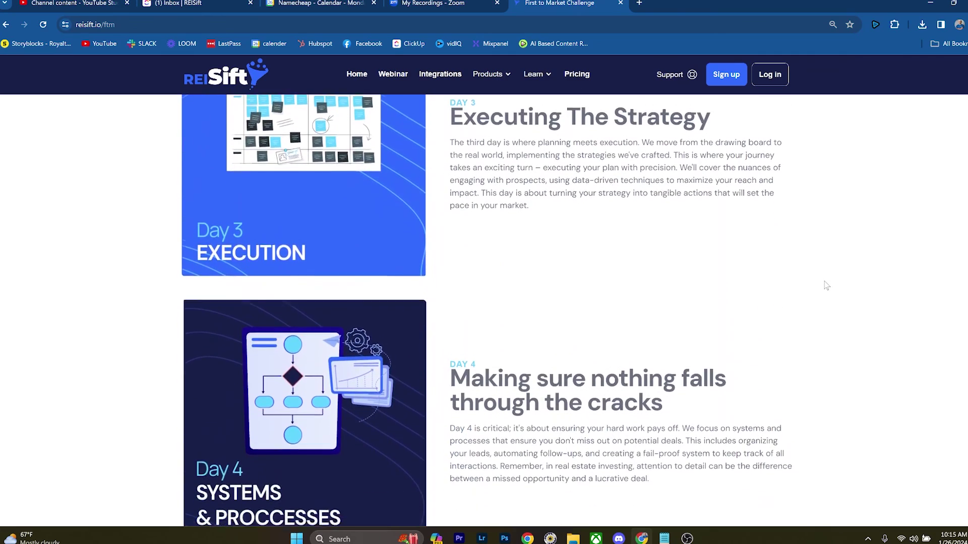
{"action": "scroll", "coordinate": [819, 293], "scroll_direction": "down", "scroll_amount": 6}
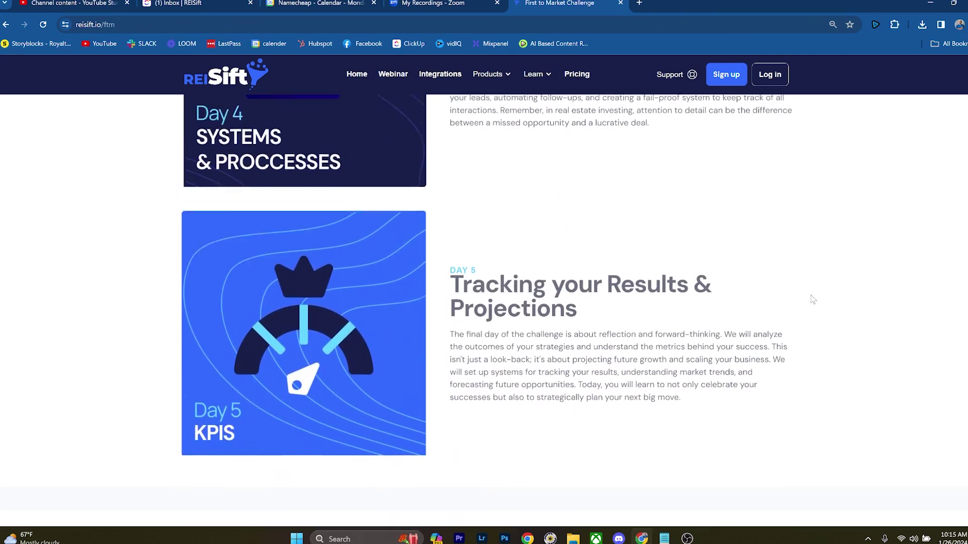
{"action": "scroll", "coordinate": [816, 296], "scroll_direction": "down", "scroll_amount": 4}
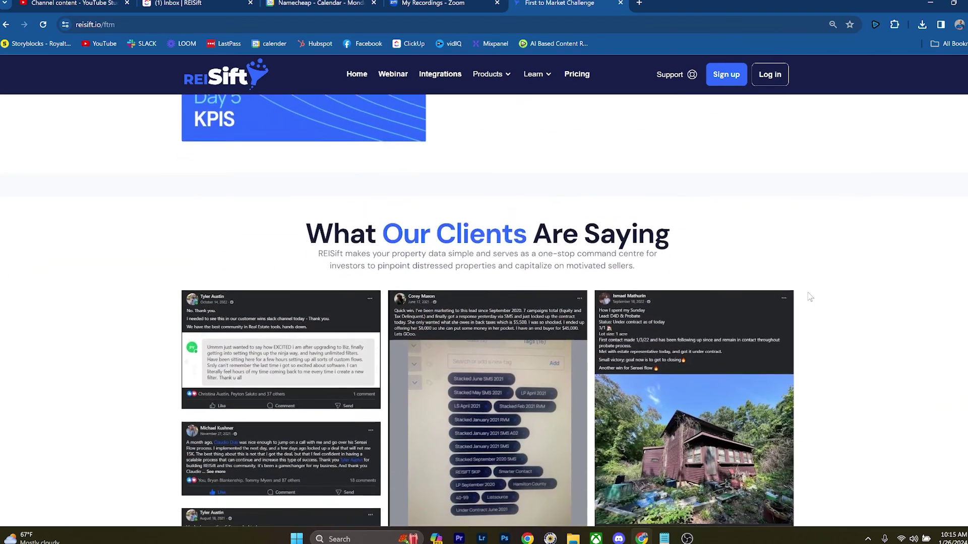